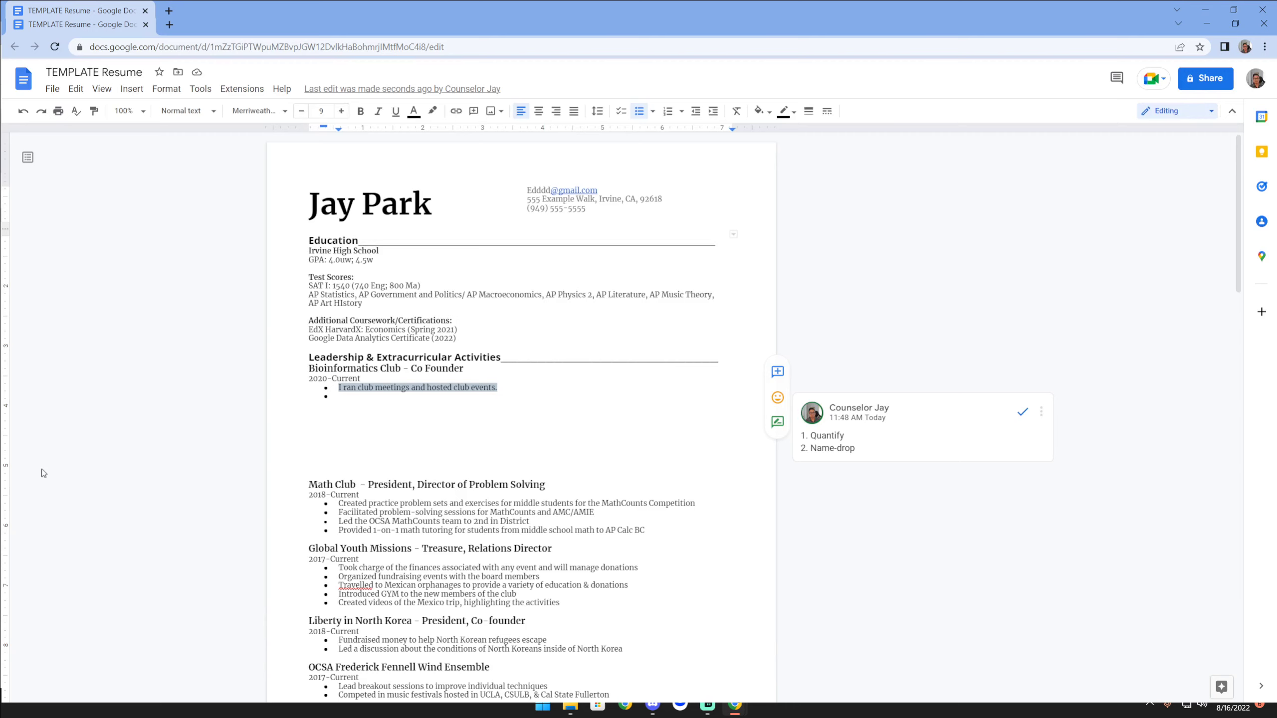
pyautogui.tripleClick(513, 387)
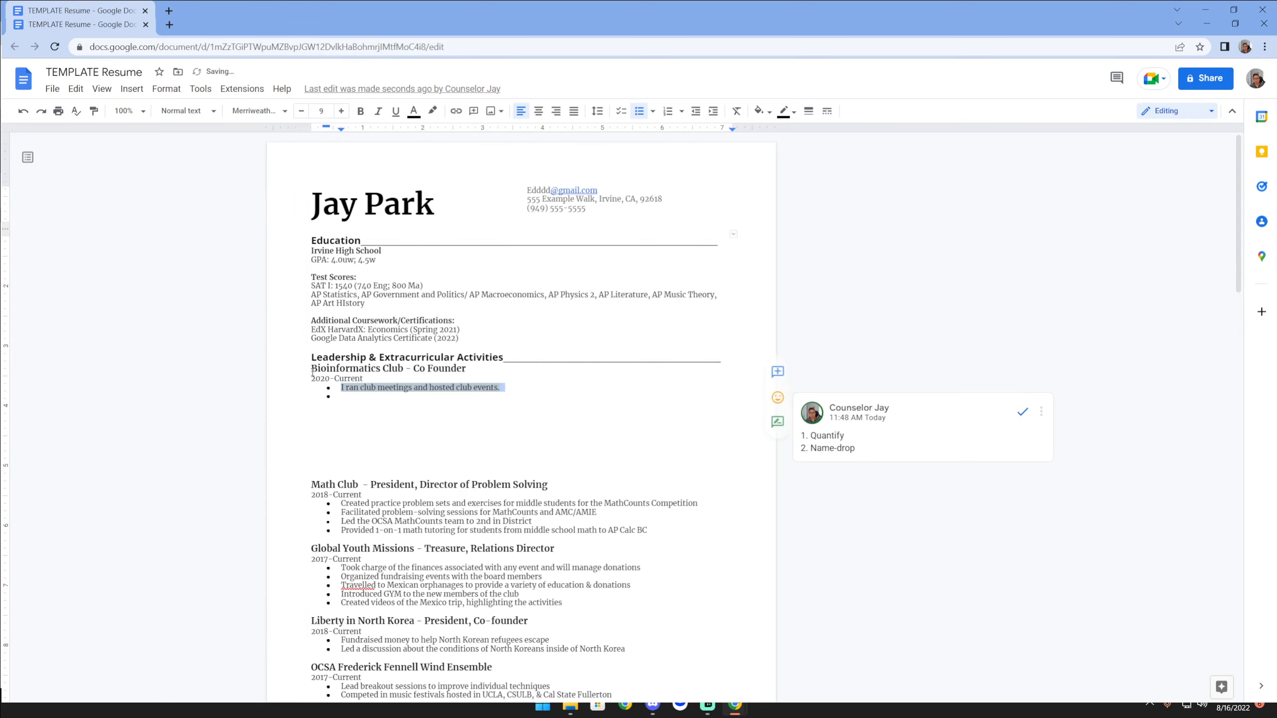
pyautogui.moveTo(326, 369); pyautogui.dragTo(388, 368)
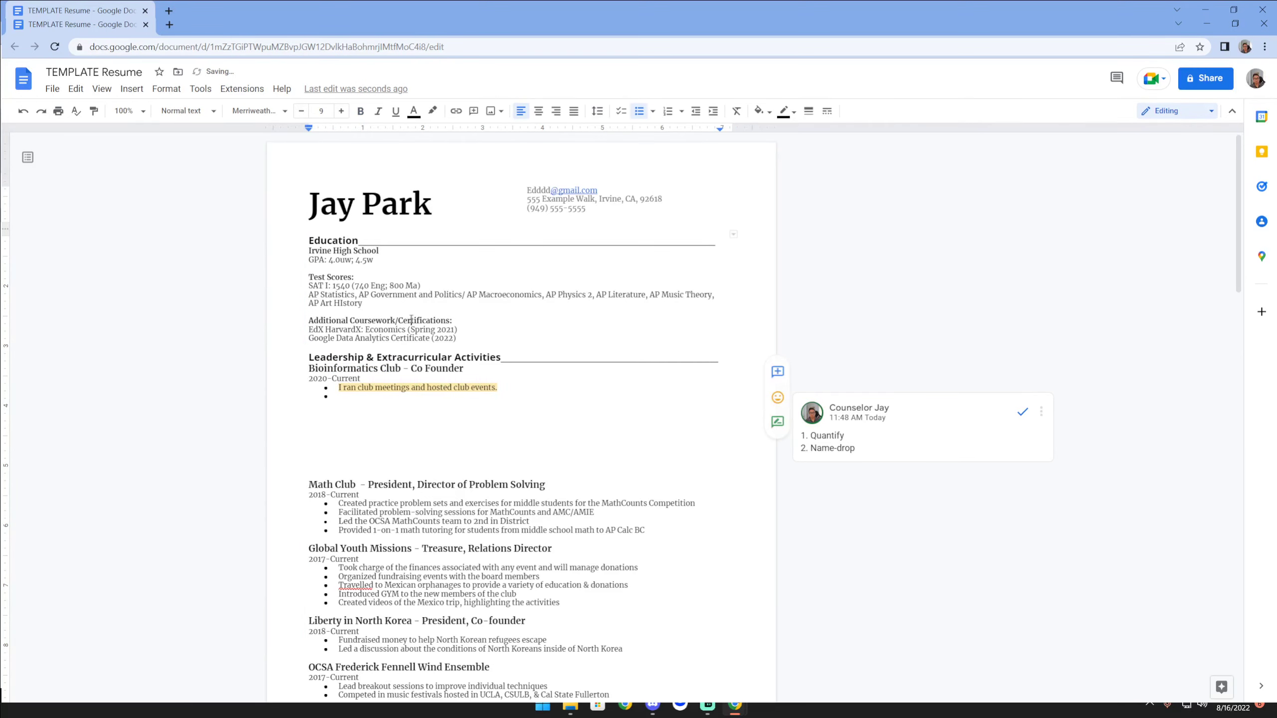
pyautogui.hotkey('ctrl', 'a')
pyautogui.scroll(-10, 411, 308)
pyautogui.scroll(3, 503, 420)
pyautogui.scroll(8, 503, 420)
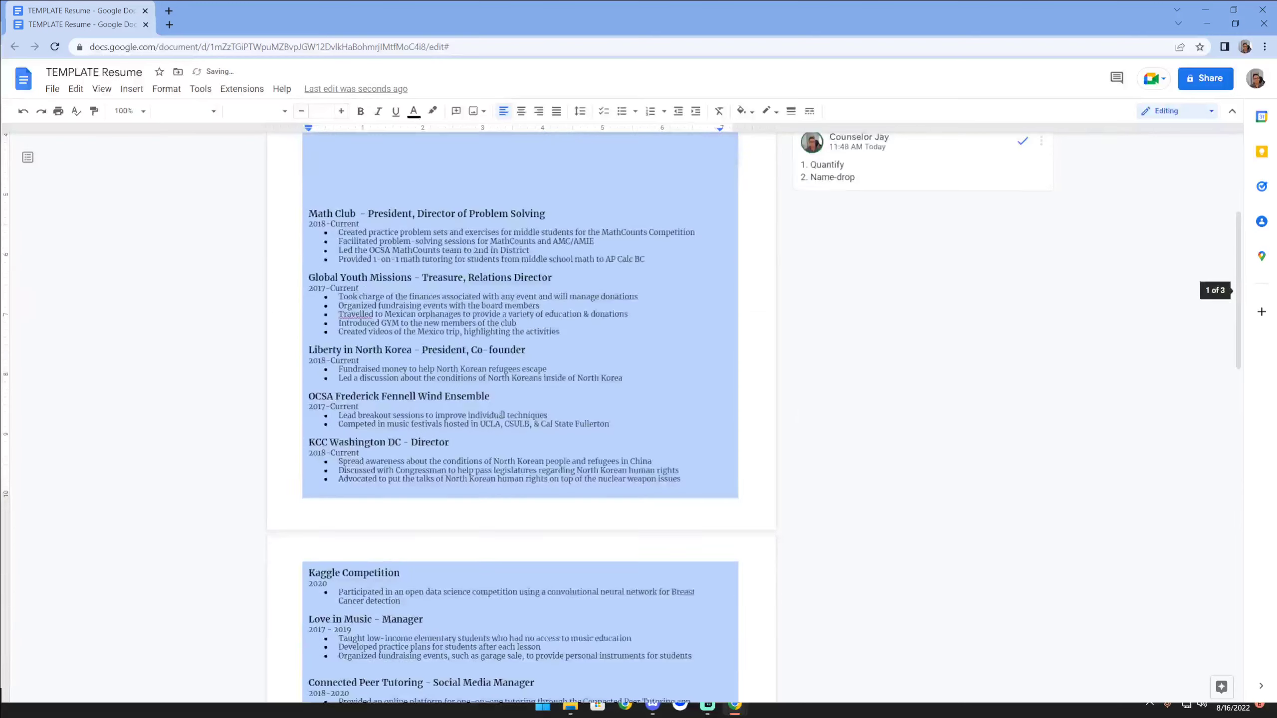
pyautogui.click(373, 378)
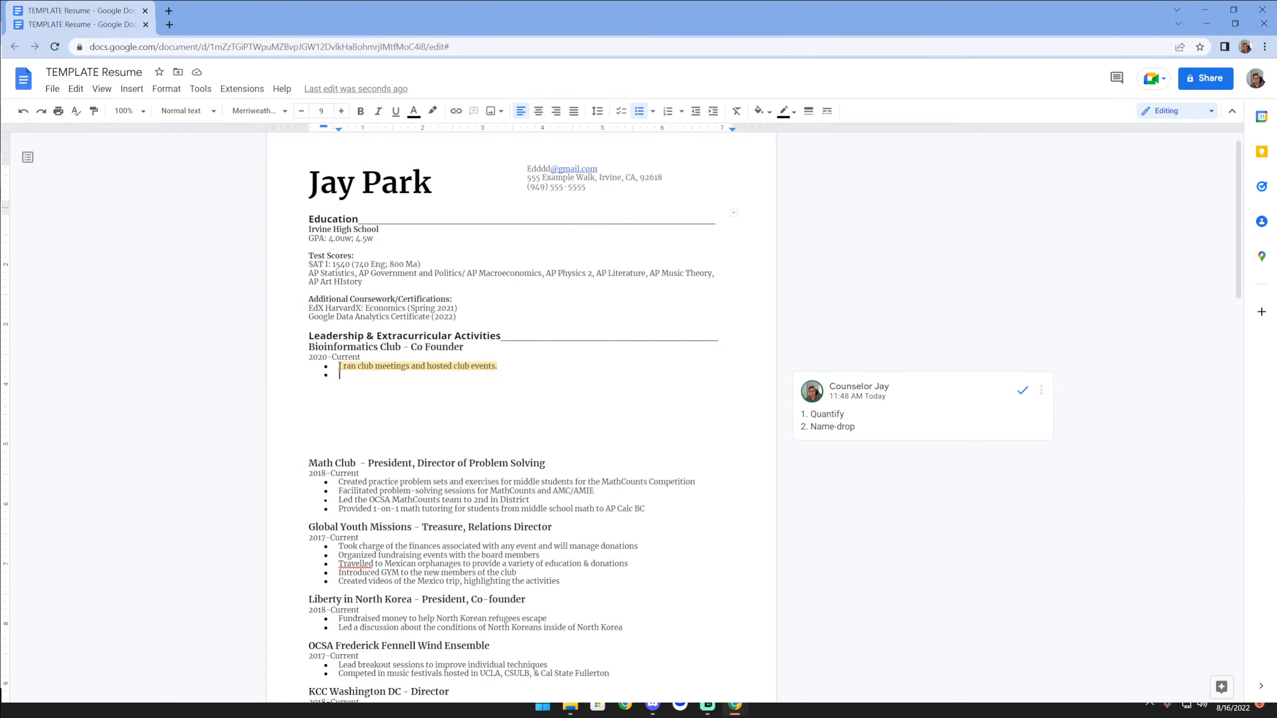
pyautogui.moveTo(339, 366); pyautogui.dragTo(500, 367)
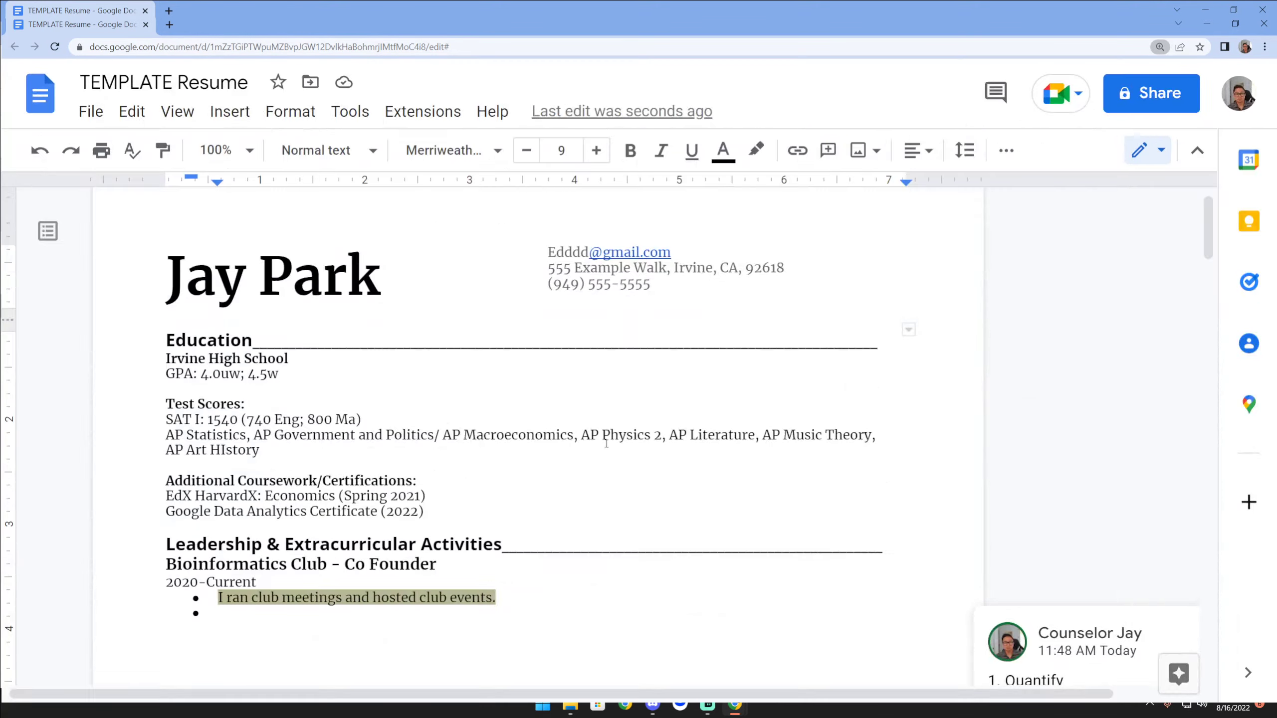
pyautogui.scroll(-3, 655, 415)
pyautogui.scroll(1, 503, 403)
pyautogui.click(314, 393)
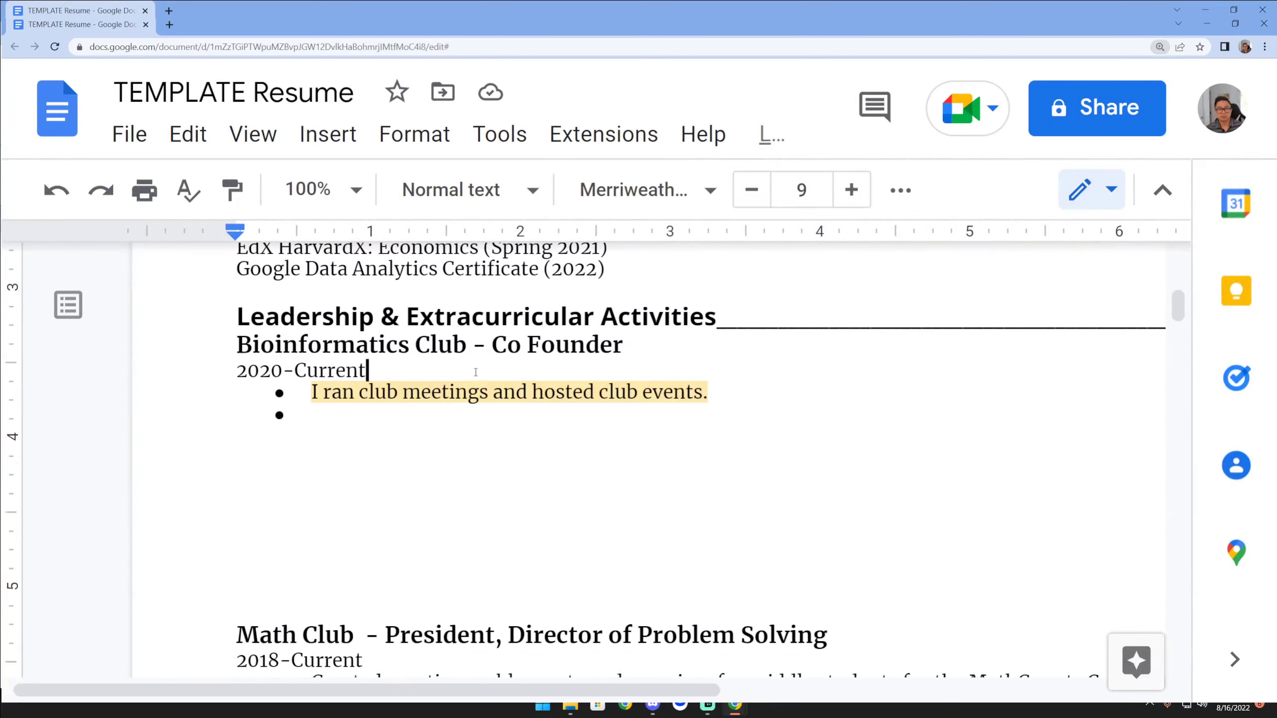
pyautogui.moveTo(314, 392); pyautogui.dragTo(707, 392)
pyautogui.click(350, 416)
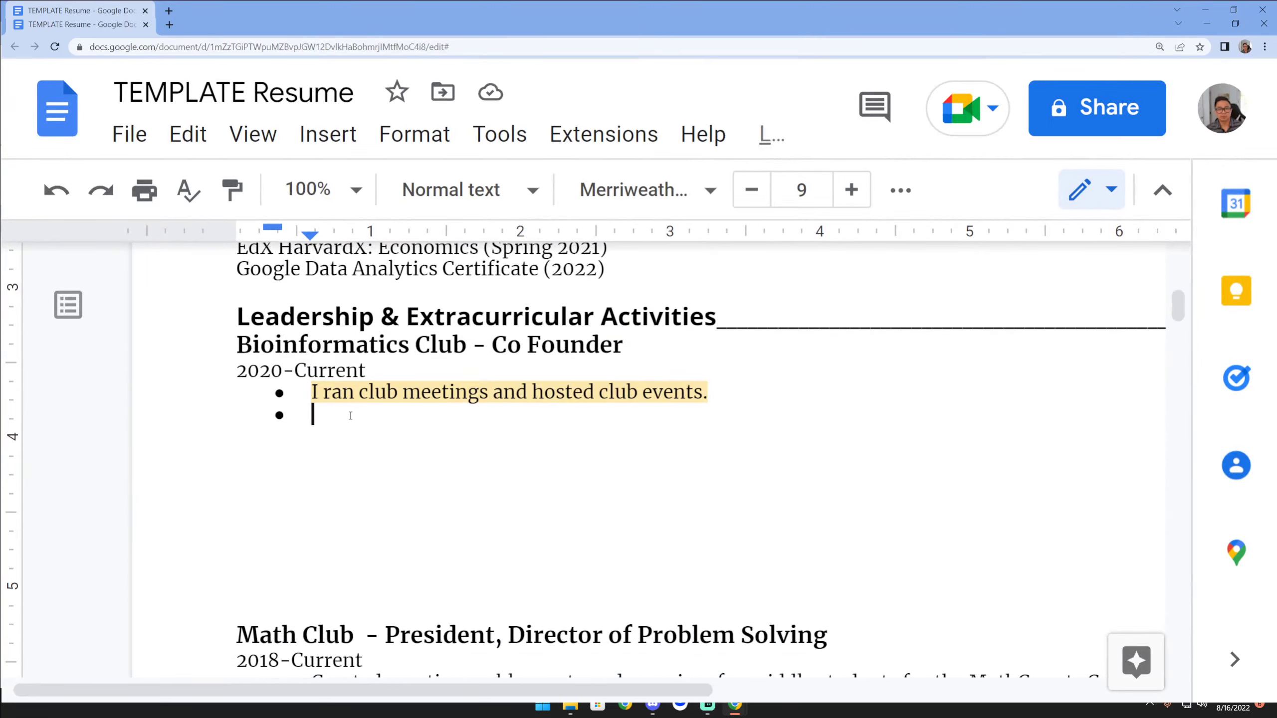
pyautogui.hscroll(10, 574, 660)
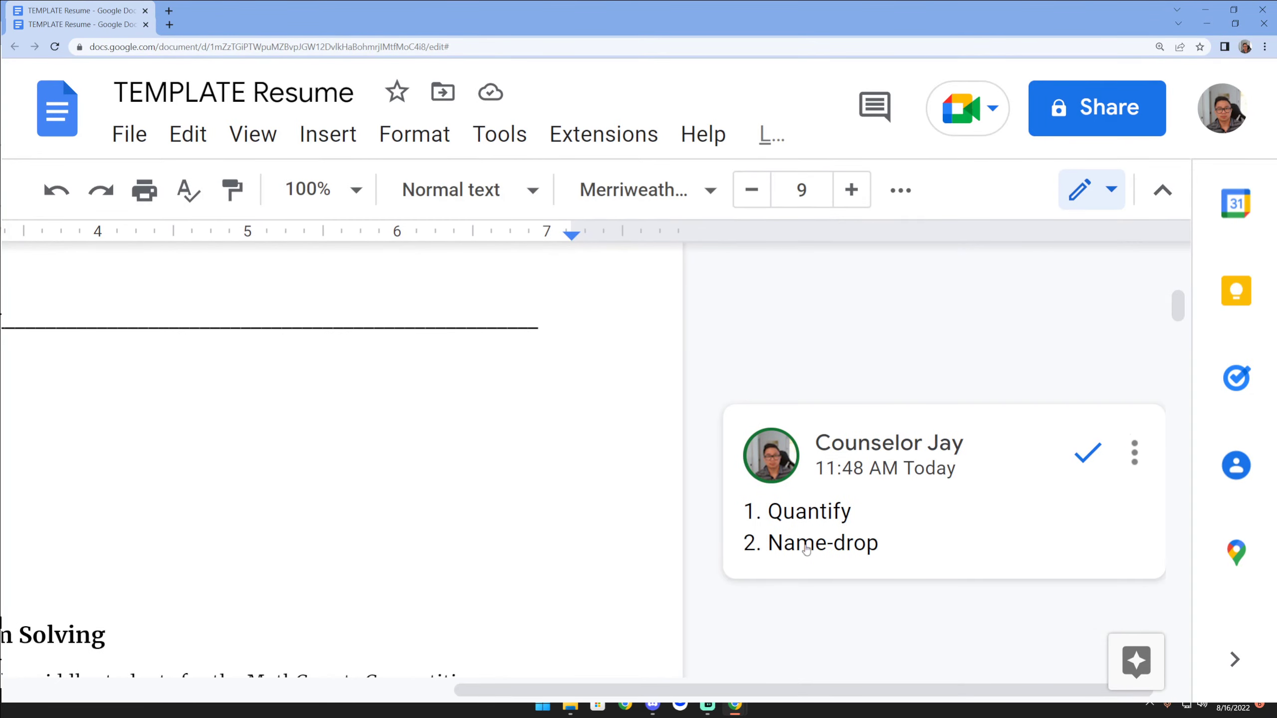
pyautogui.hscroll(-10, 321, 415)
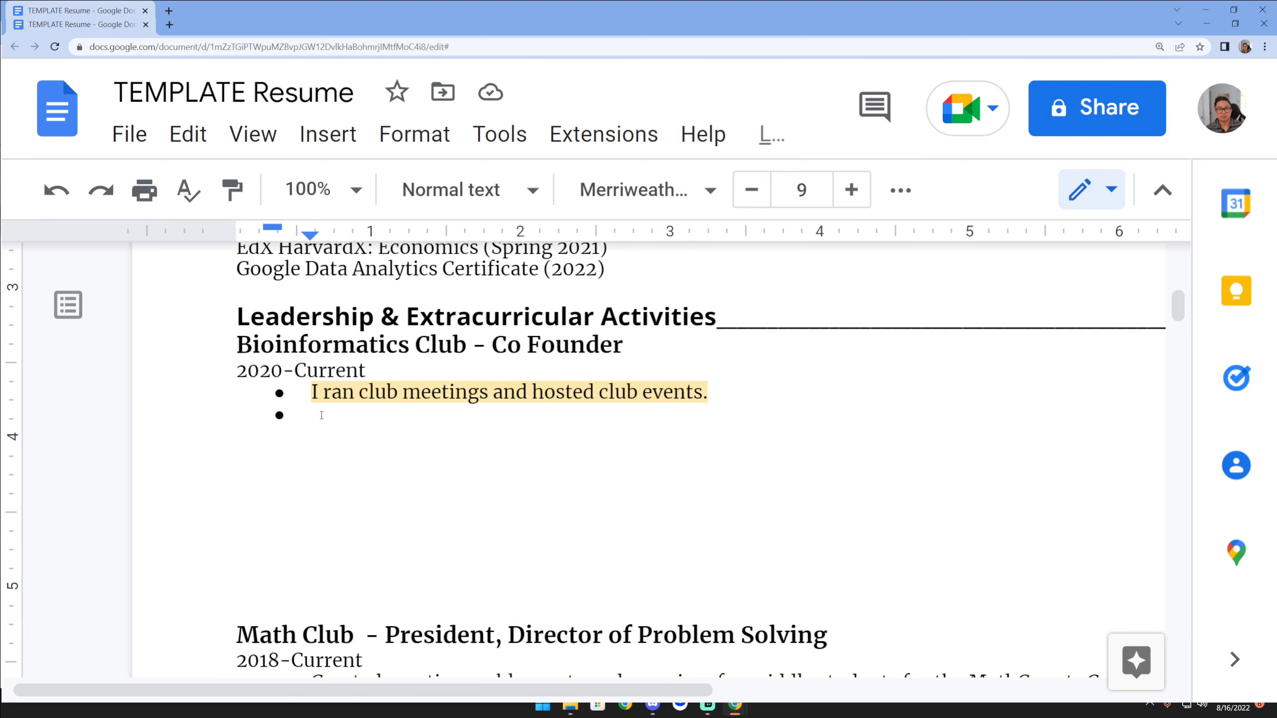
# Type 'Directed over 30 volunteers and three officer teams to develop the Bioinformatics Tournament and Course Curriculum'
pyautogui.write('Directe')
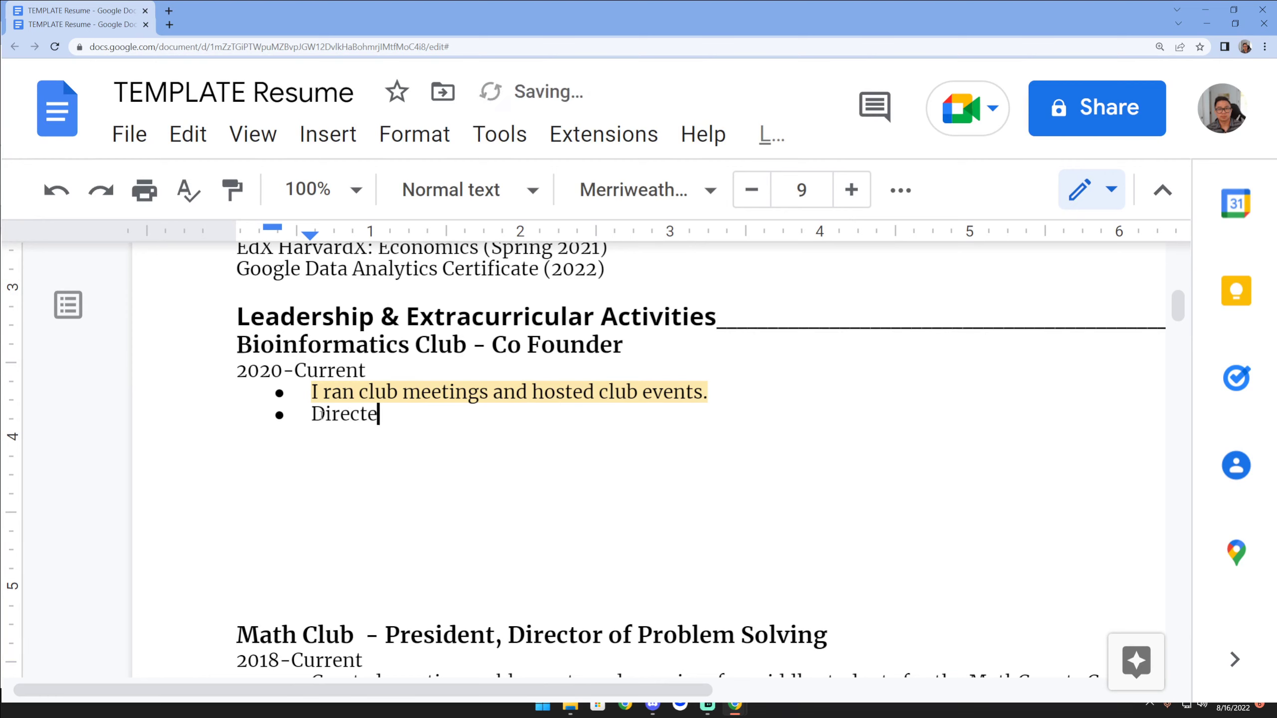
pyautogui.write('d over 30 volunteer')
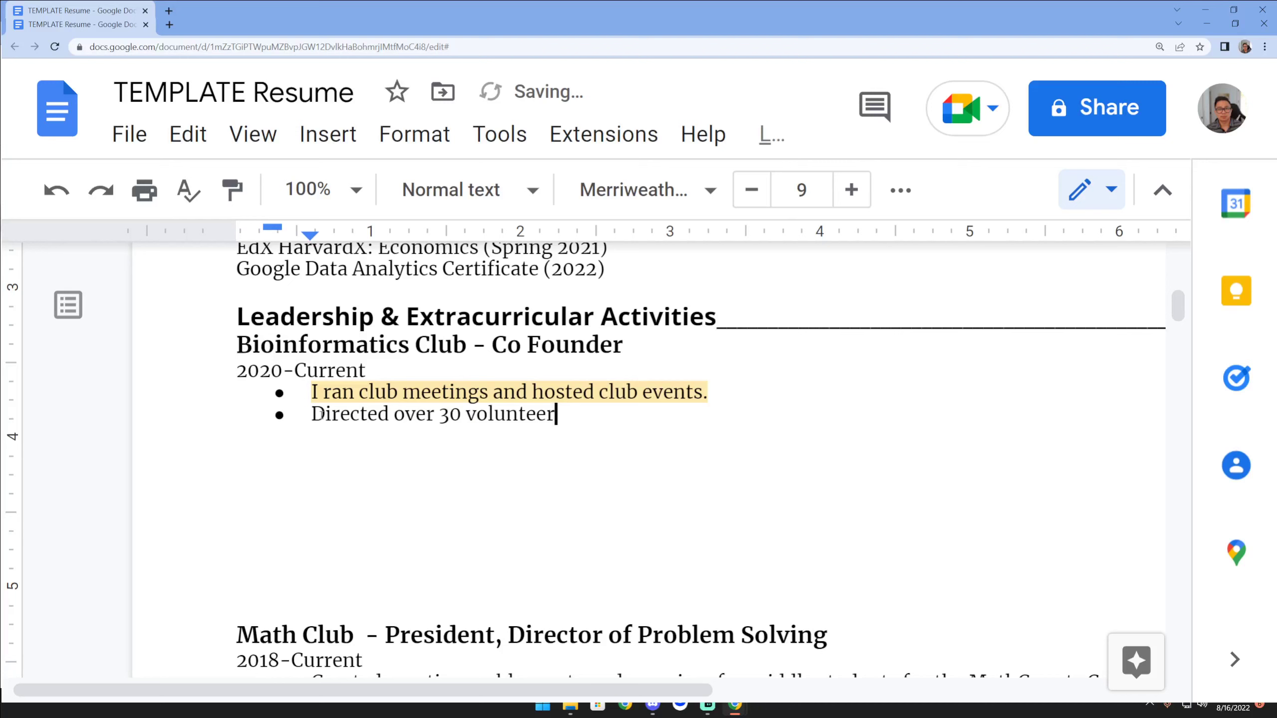
pyautogui.write('s and three office')
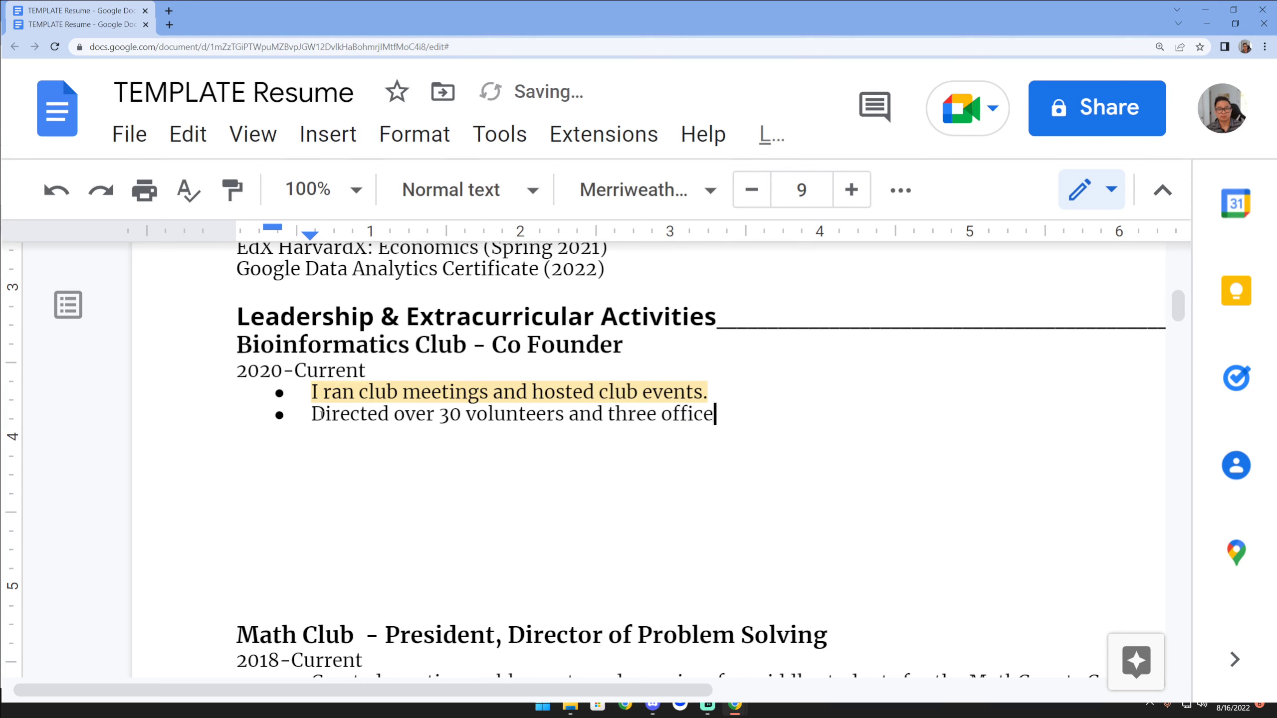
pyautogui.write('r teams to')
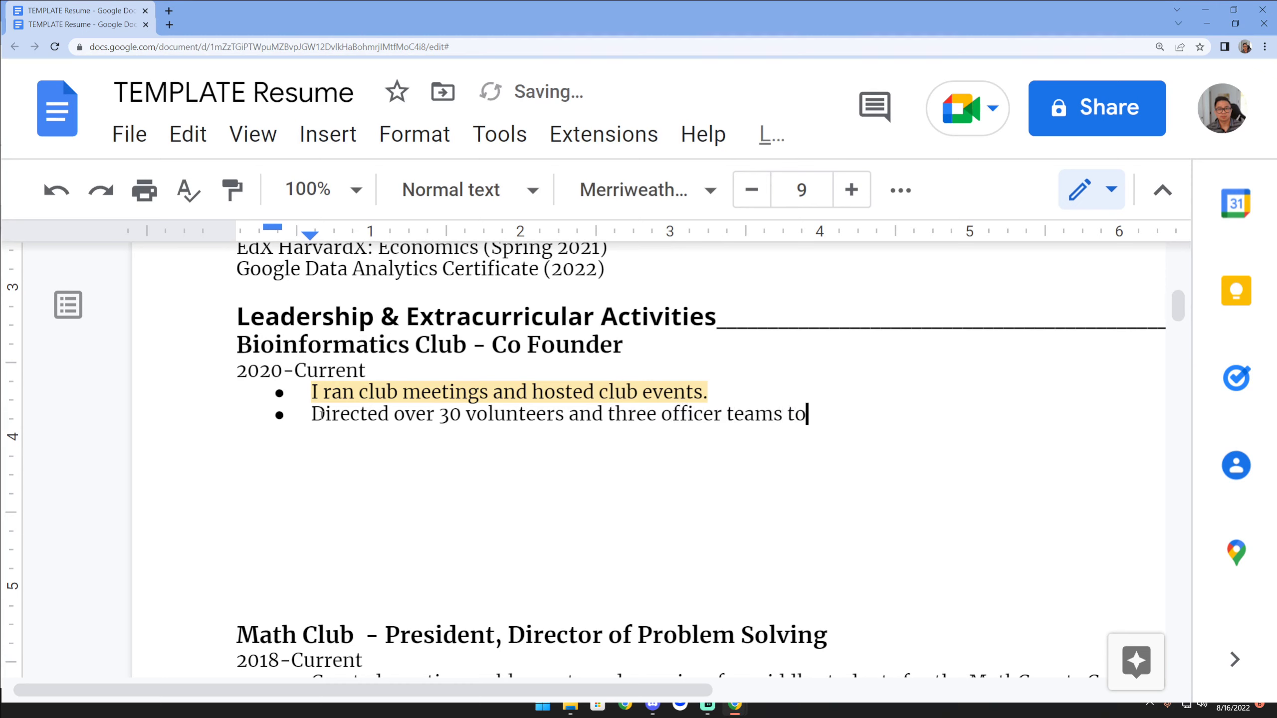
pyautogui.write(' develop th')
pyautogui.write('e b')
pyautogui.press('BackSpace')
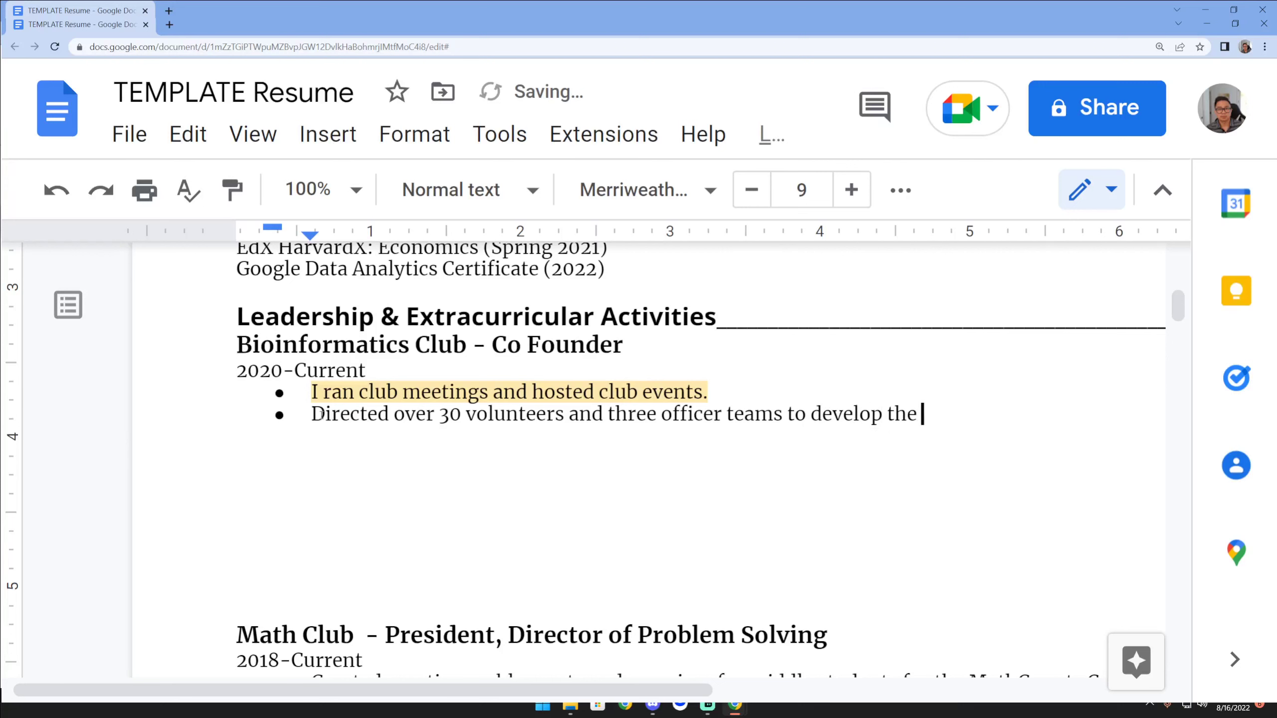
pyautogui.write('Bioinformatics ')
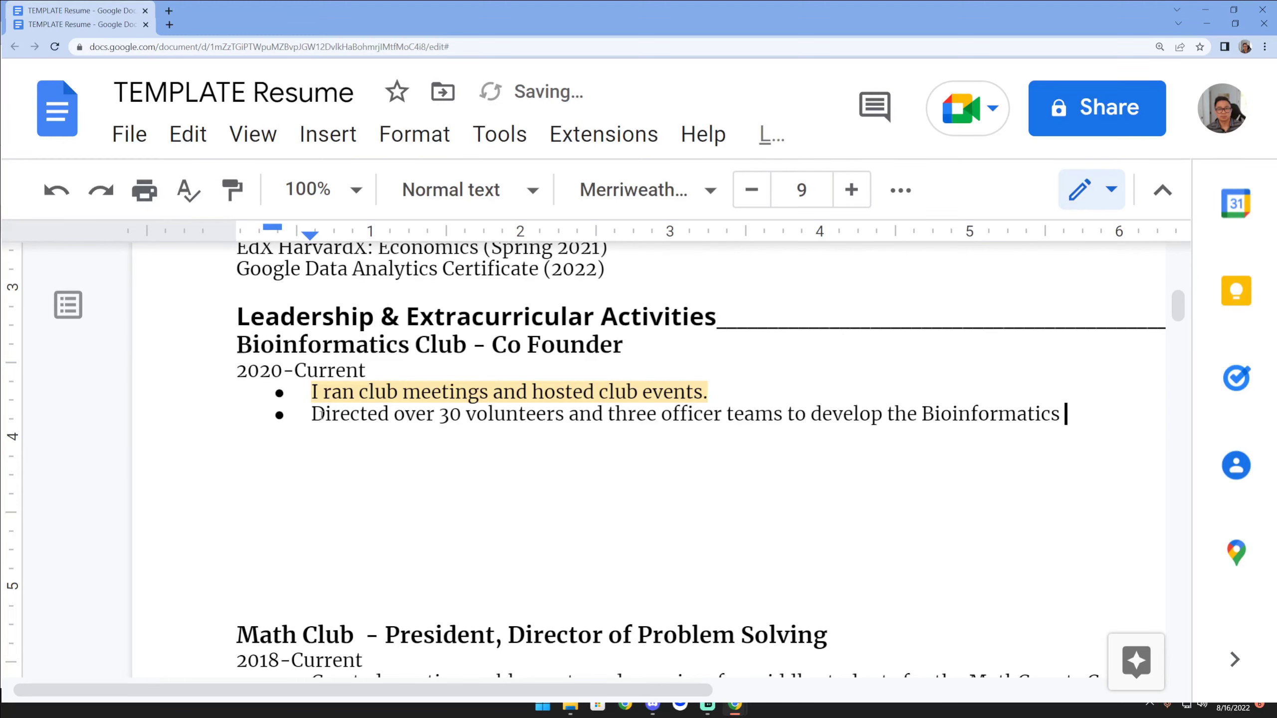
pyautogui.write('Tournament an')
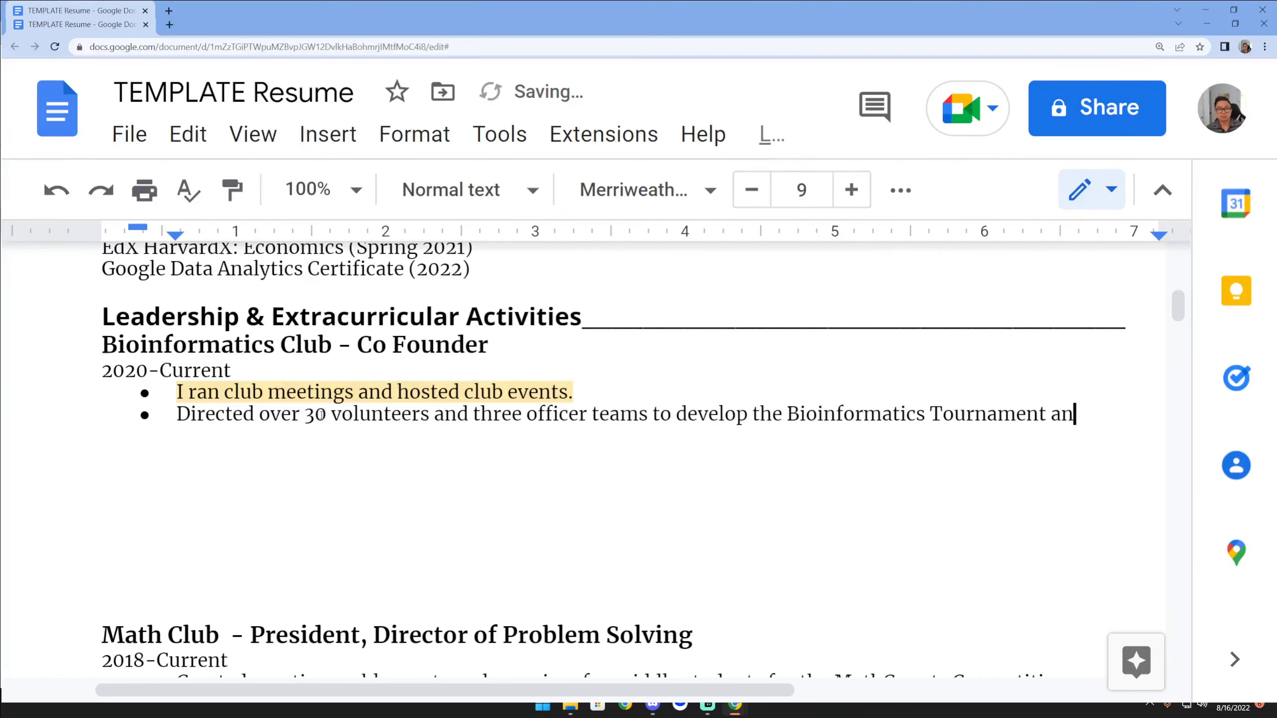
pyautogui.write('d Course Curriculum')
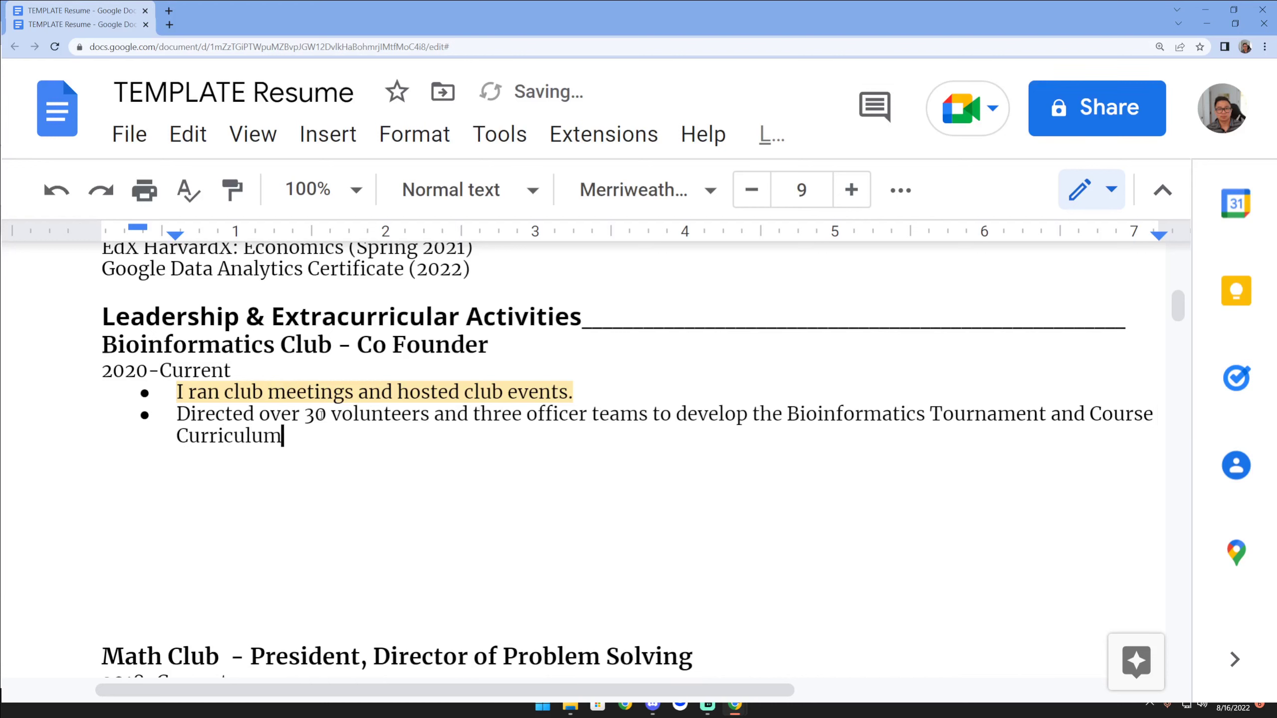
pyautogui.press('Return')
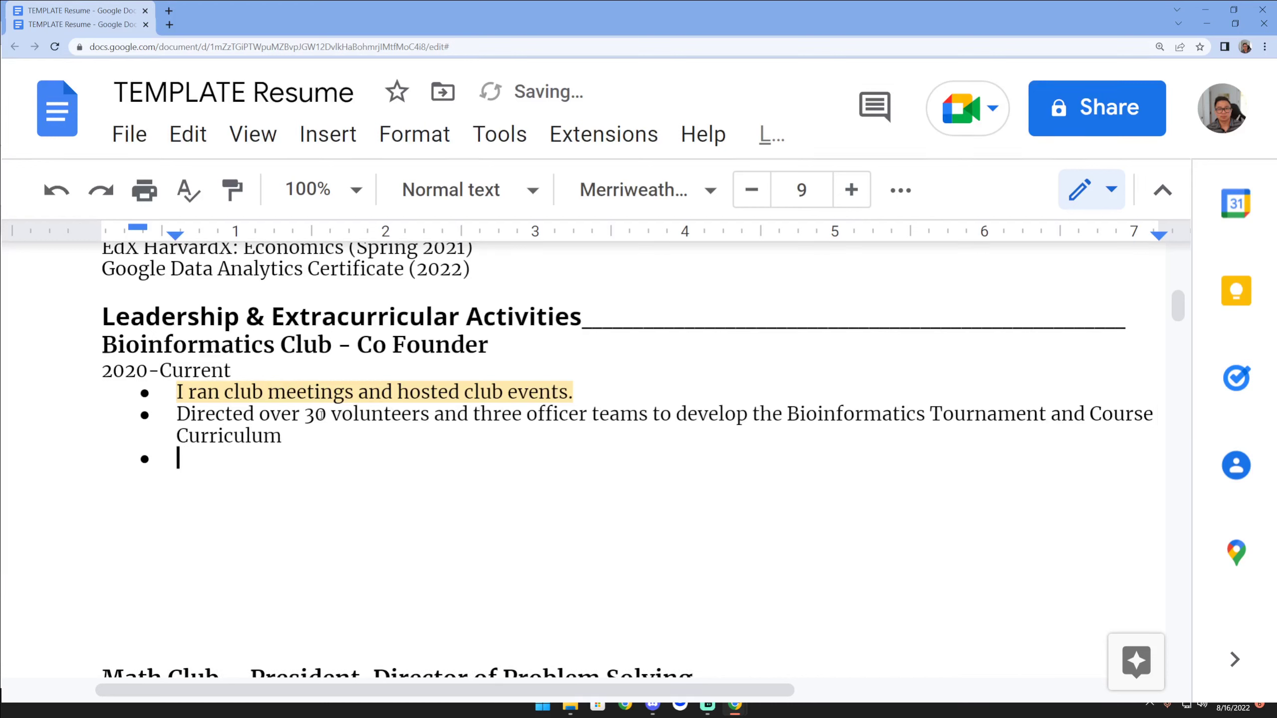
# Begin the third bullet: 'Hosted quarterly events in conjunction with school club partnerships to run the joint Academic Rush 2022'
pyautogui.write('Hosted over')
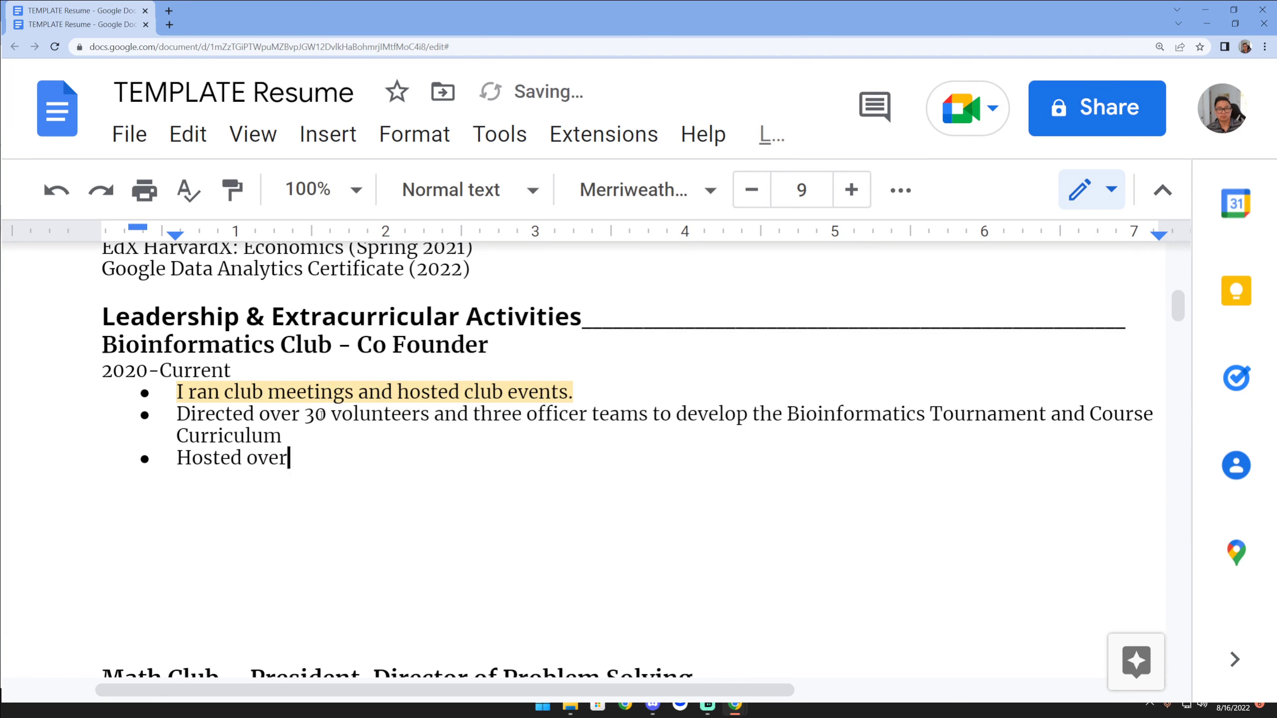
pyautogui.press('BackSpace')
pyautogui.press('BackSpace')
pyautogui.press('BackSpace')
pyautogui.press('BackSpace')
pyautogui.write('quarterly events')
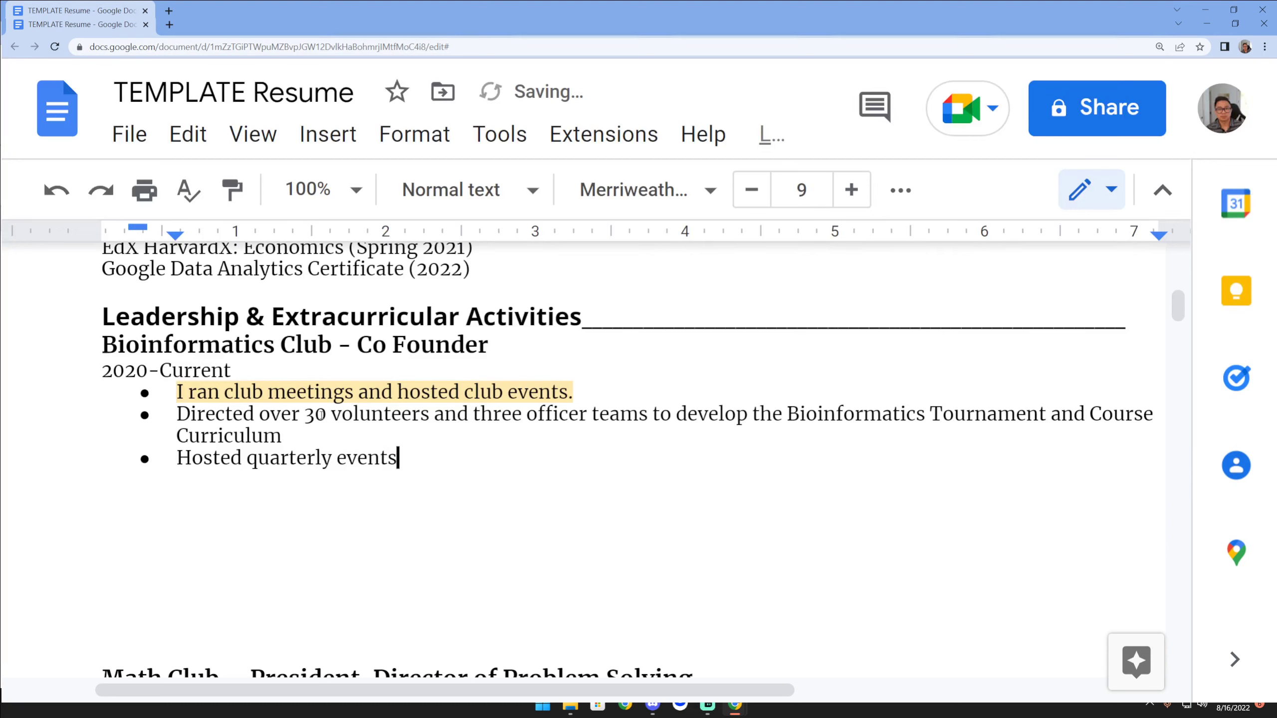
pyautogui.write(' in conjunction with ')
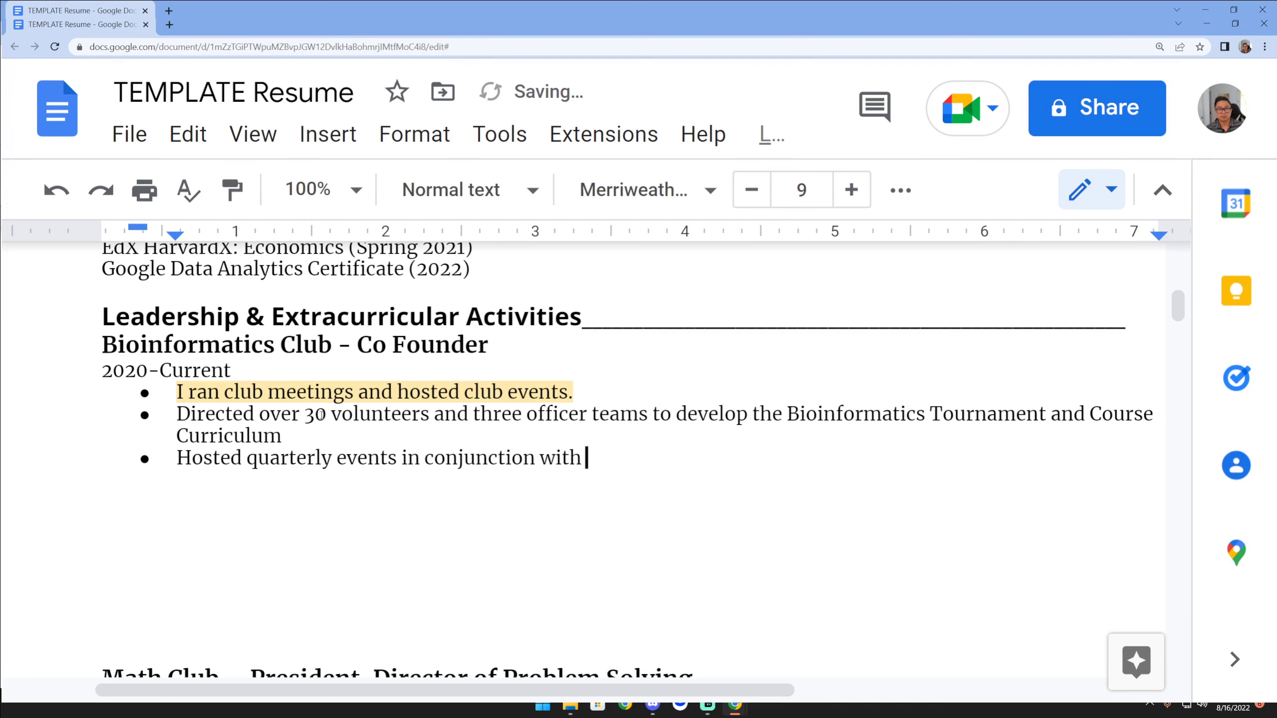
pyautogui.write('school clu')
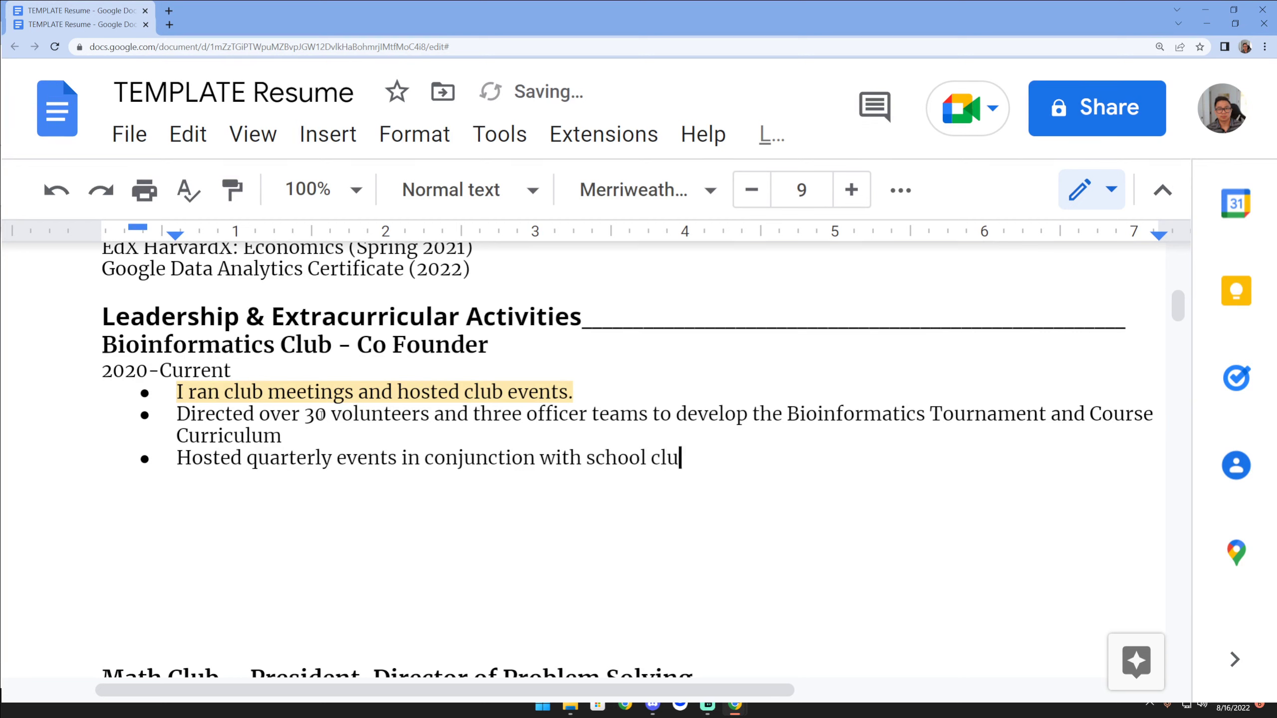
pyautogui.write('b parternships to r')
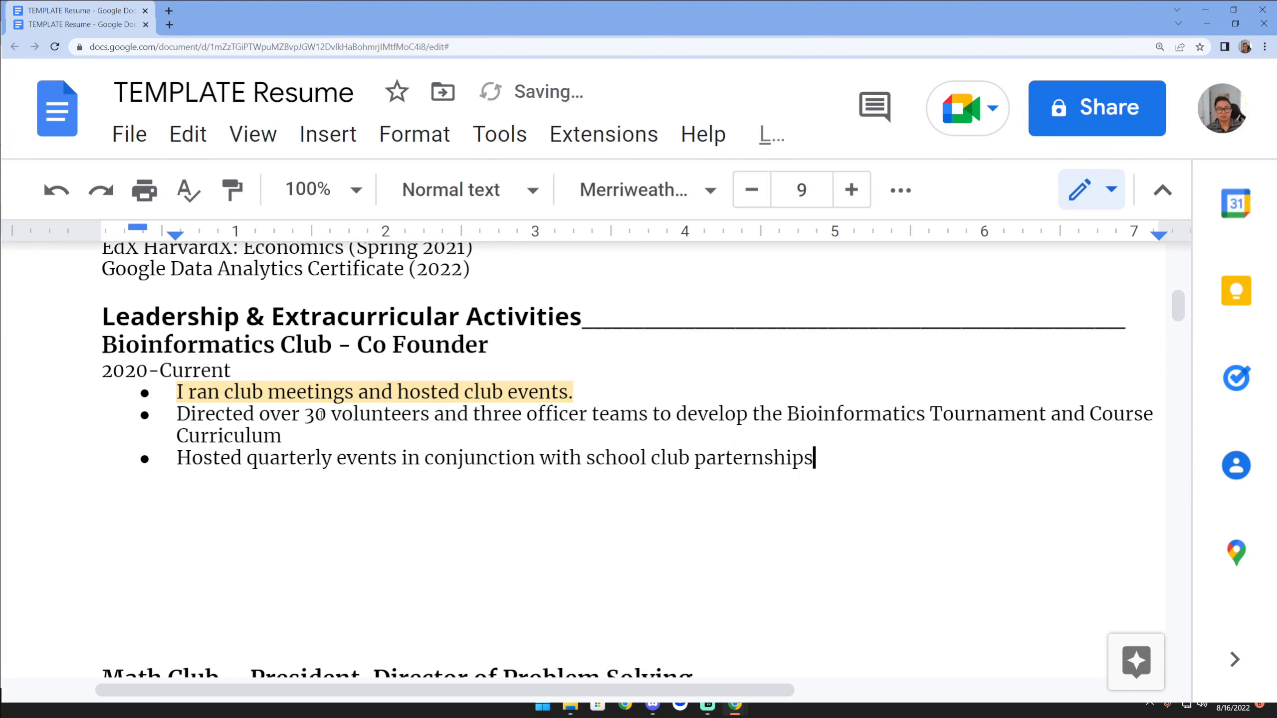
pyautogui.press('BackSpace')
pyautogui.write('jo')
pyautogui.press('BackSpace')
pyautogui.press('BackSpace')
pyautogui.write('run the joint A')
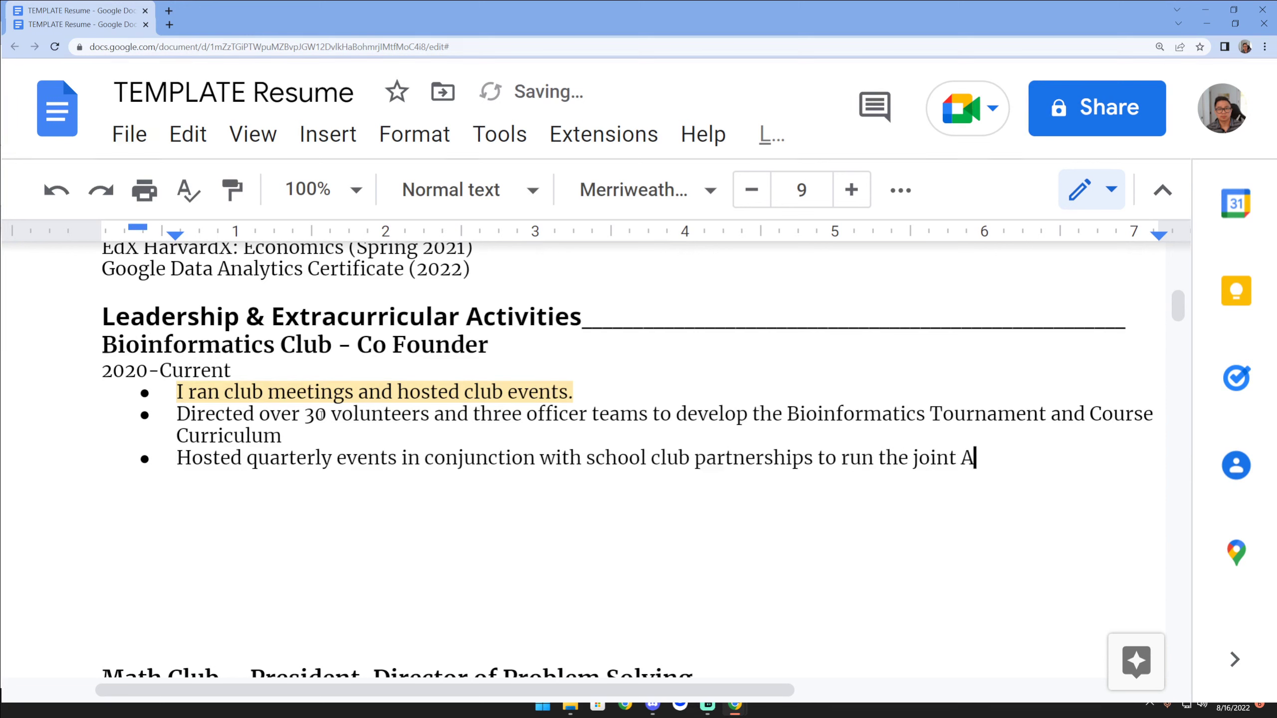
pyautogui.write('cademic ')
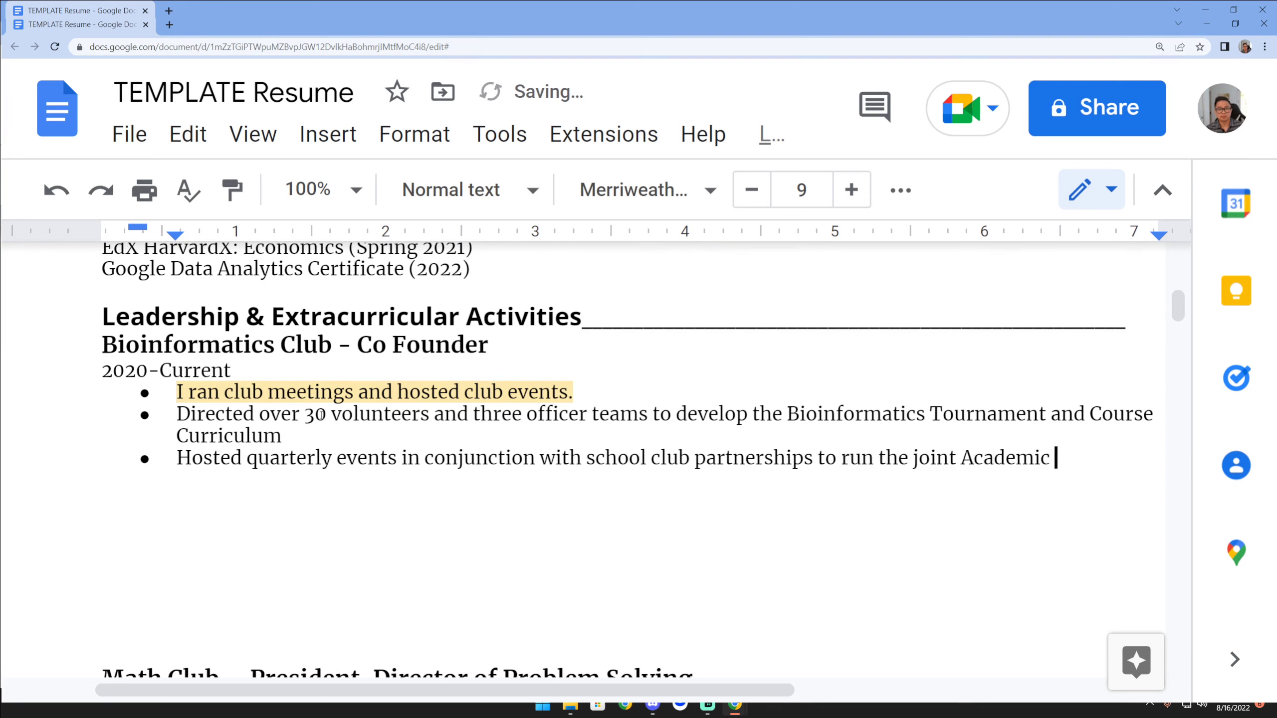
pyautogui.write('Rush 2022')
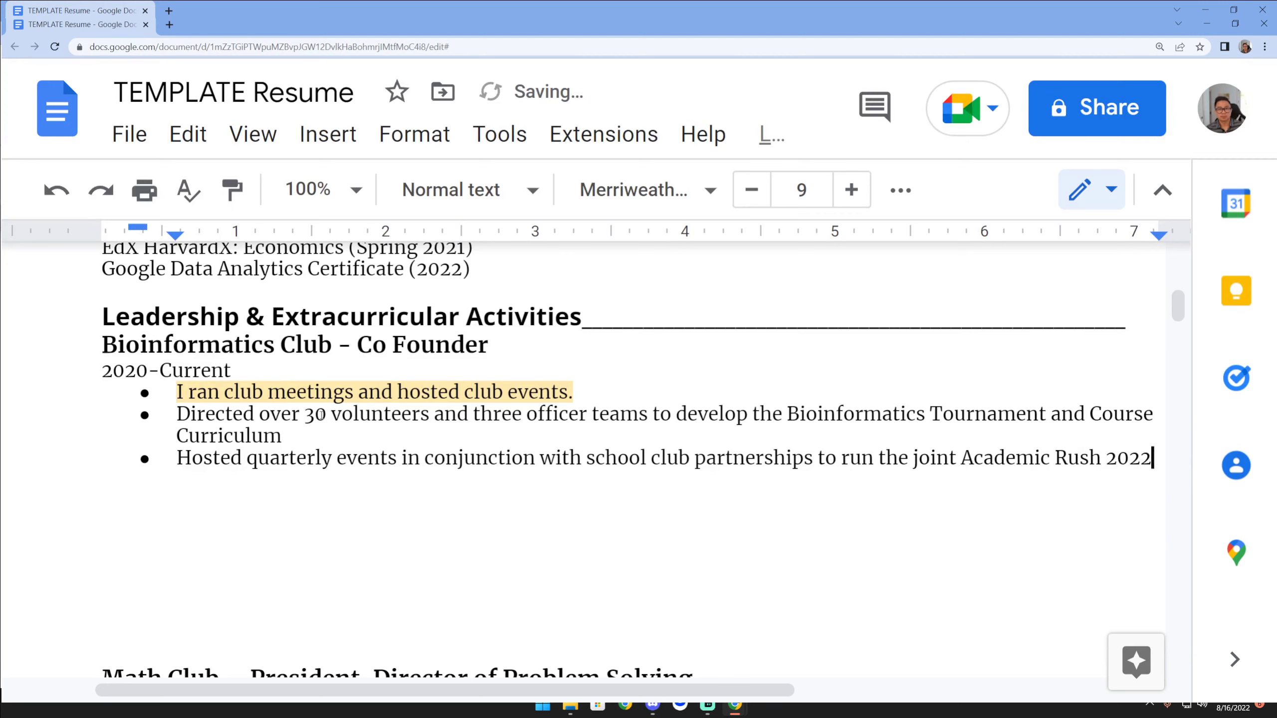
pyautogui.write(', as well as teh a')
# Continue the bullet with 'as well as the annual Nerds United Boba4Life Fundraiser'
pyautogui.press('BackSpace')
pyautogui.press('BackSpace')
pyautogui.press('BackSpace')
pyautogui.press('BackSpace')
pyautogui.press('BackSpace')
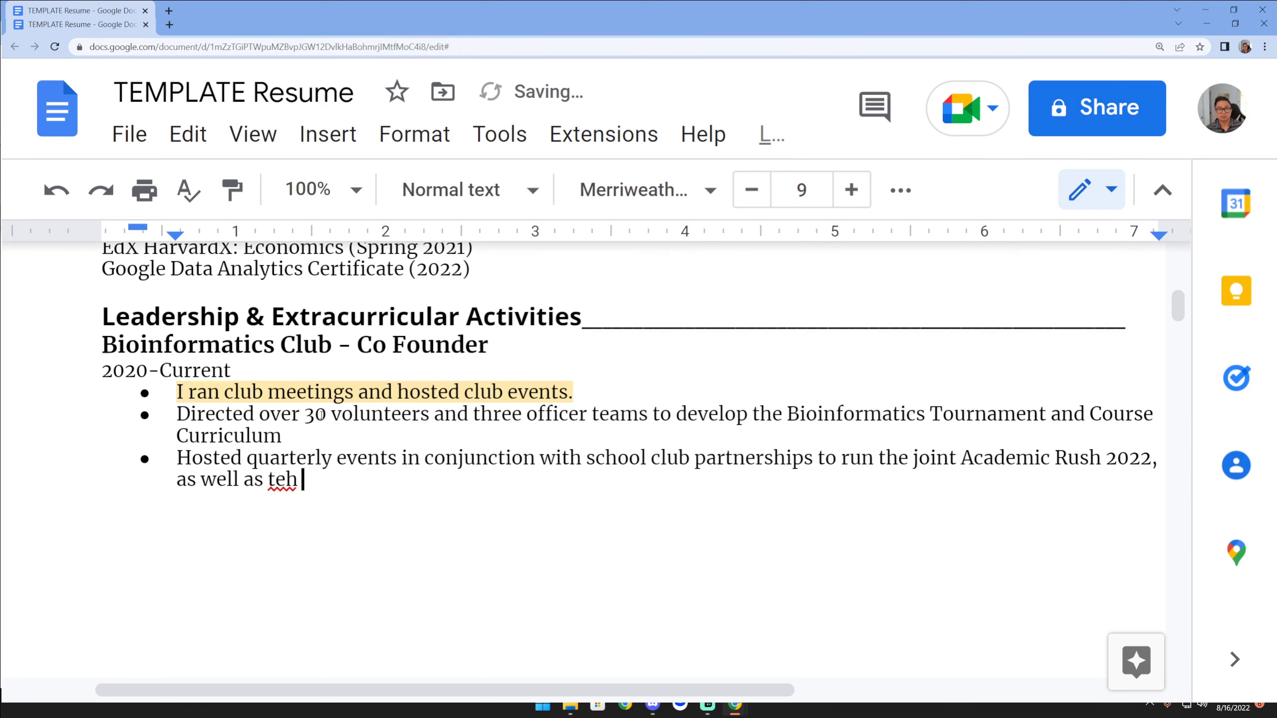
pyautogui.write('the annual Ner')
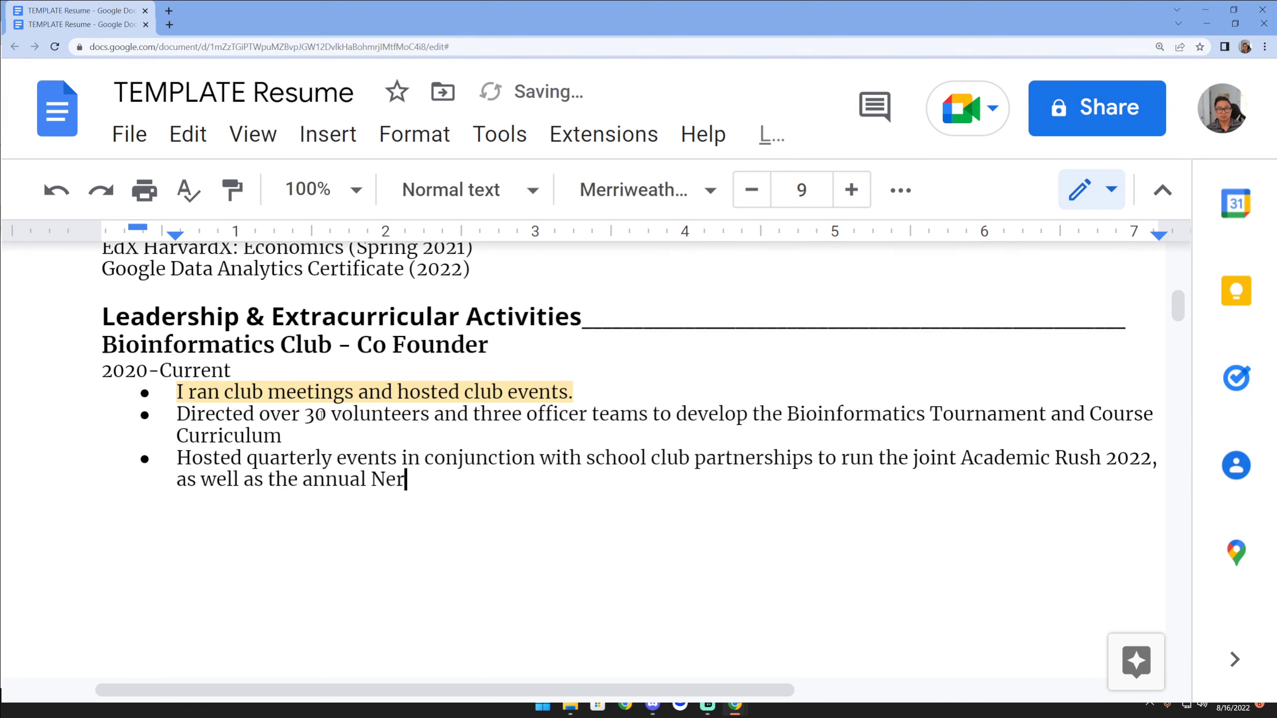
pyautogui.write('ds United ')
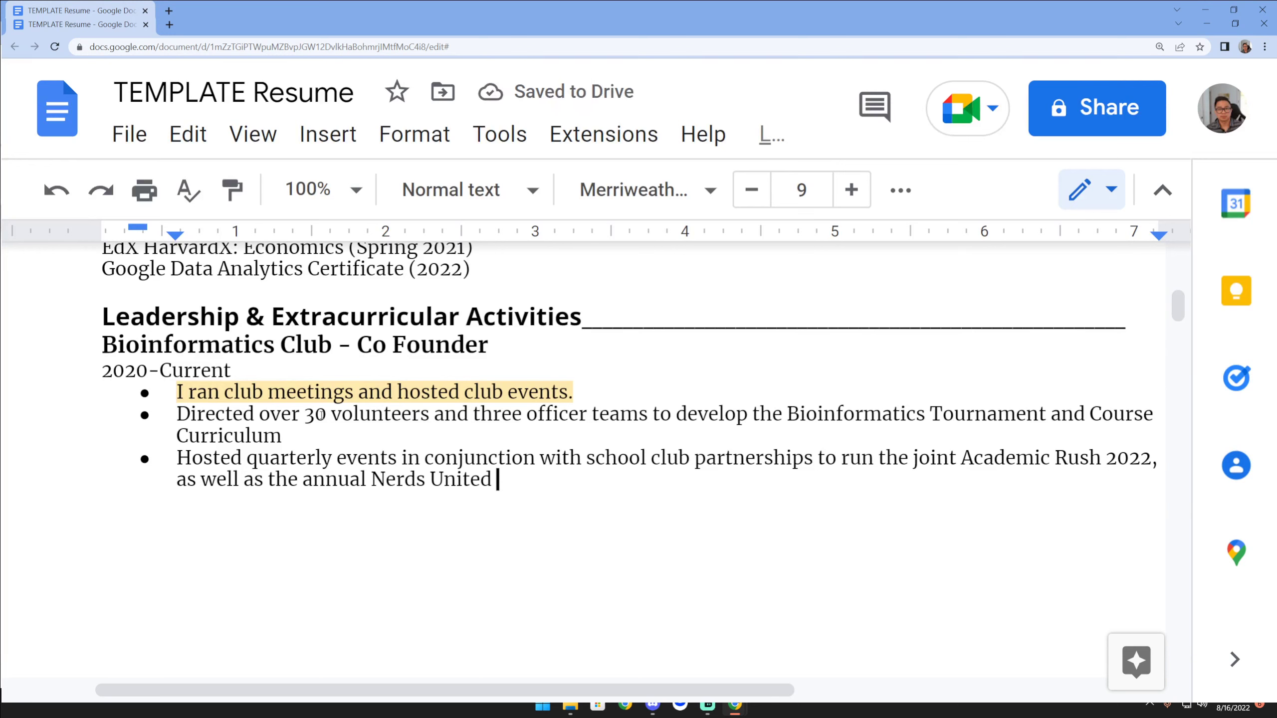
pyautogui.write('Ba')
pyautogui.press('BackSpace')
pyautogui.write('o')
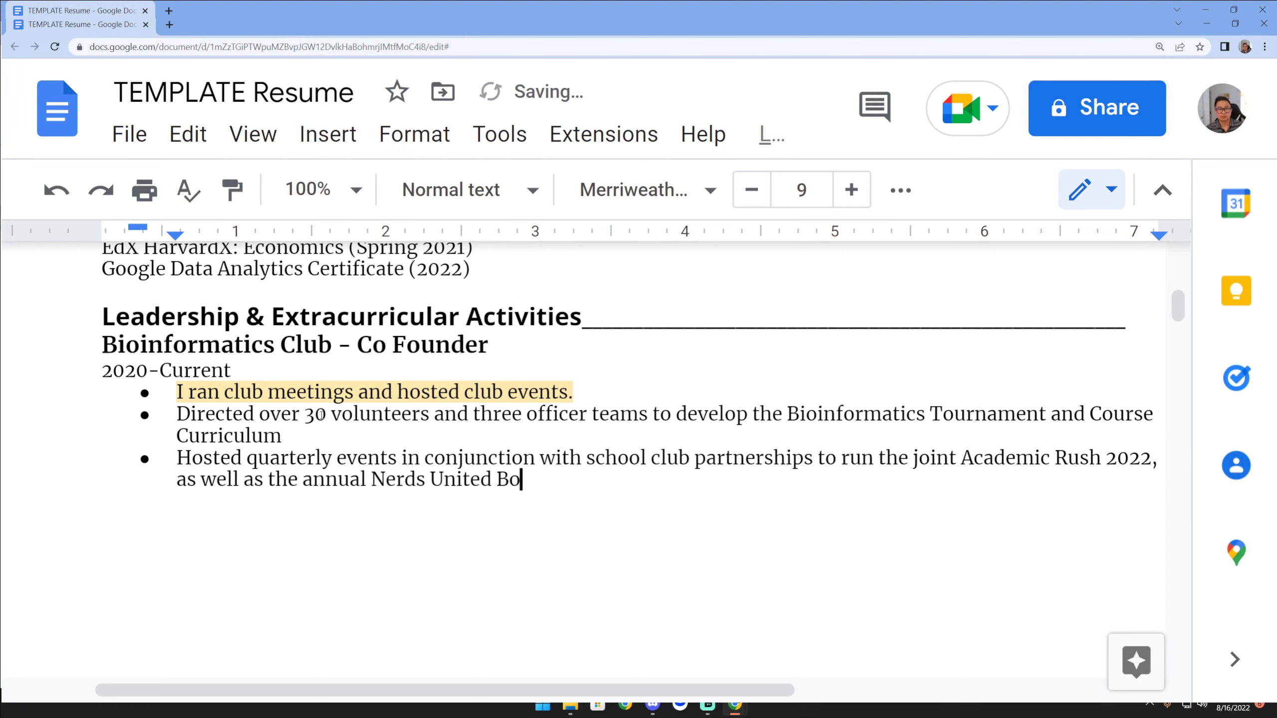
pyautogui.write('ba4Life Fundrais')
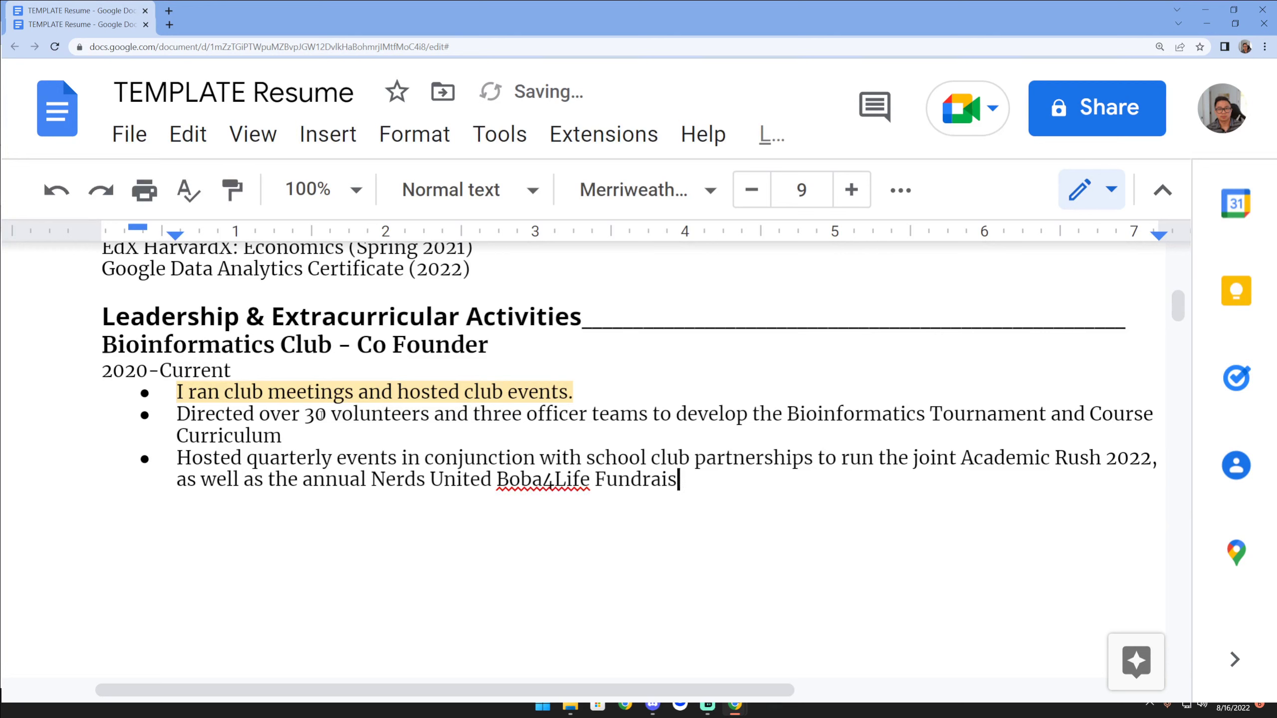
# Finish the bullet with 'IUSD Student Union, and STEM Student Blood Drive.'
pyautogui.write('er, IUSD')
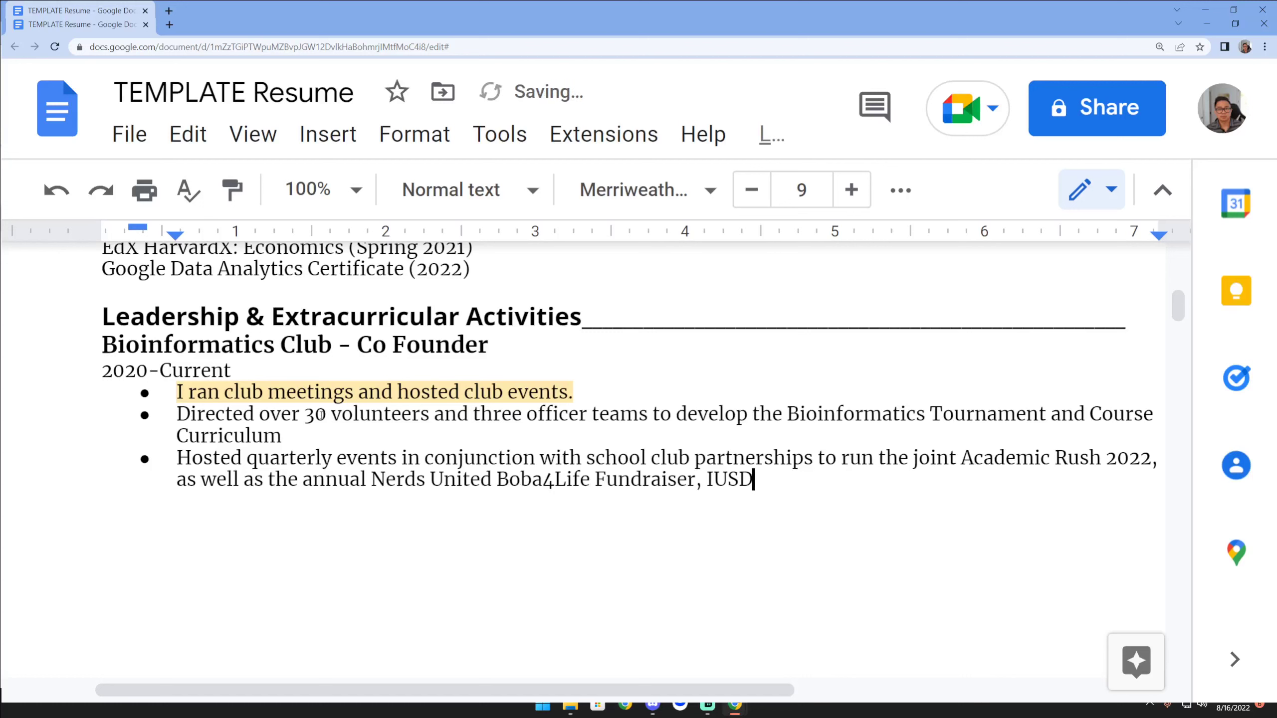
pyautogui.write(' Student Unio')
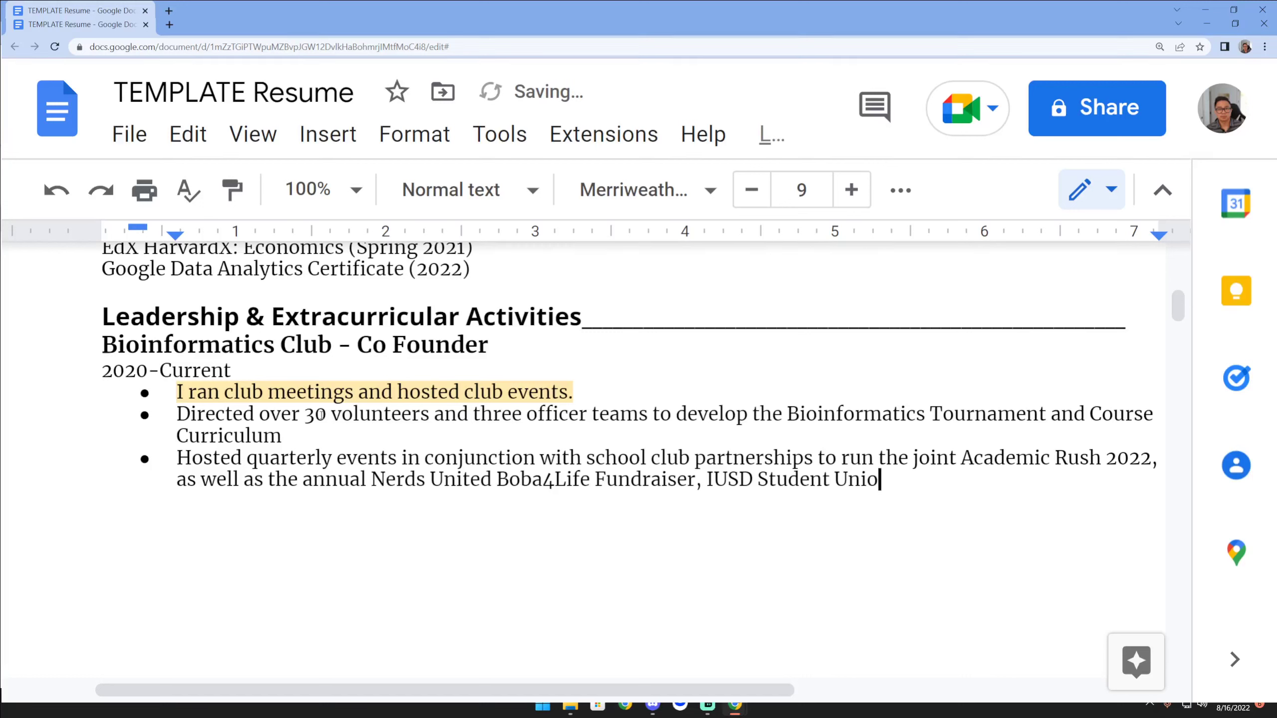
pyautogui.write('n, and D')
pyautogui.press('BackSpace')
pyautogui.write('Bloo')
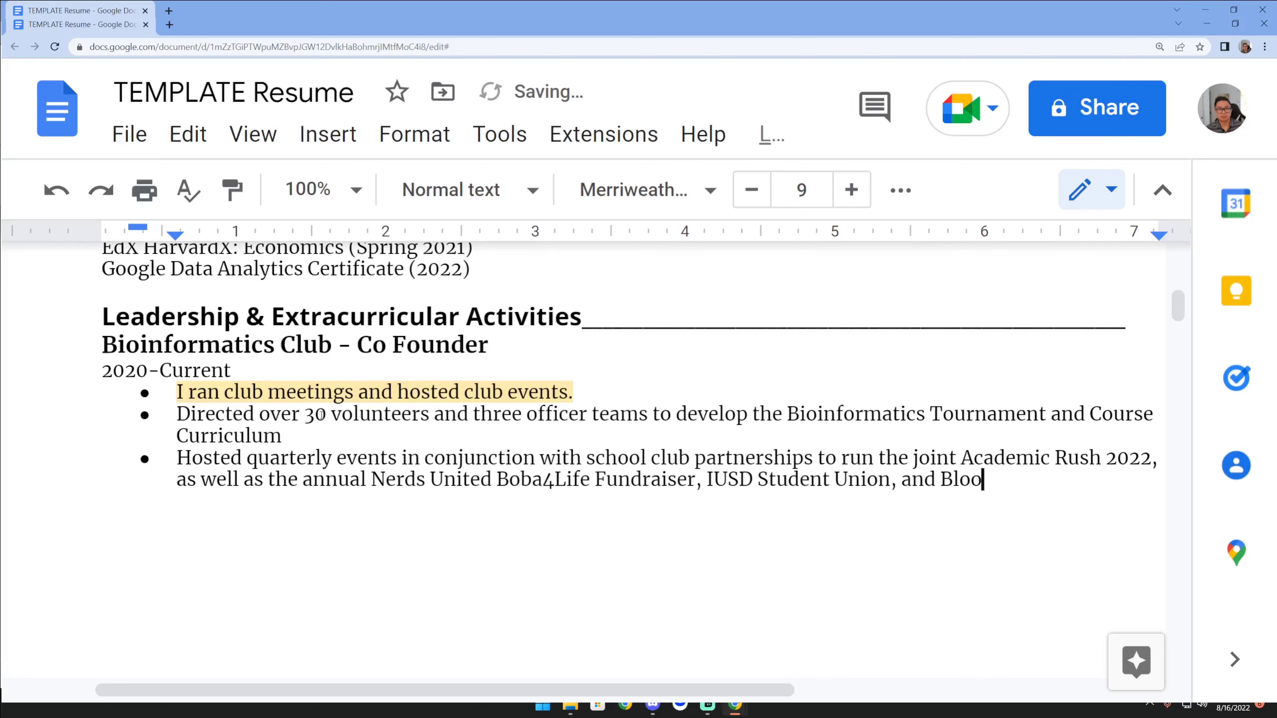
pyautogui.press('BackSpace')
pyautogui.press('BackSpace')
pyautogui.press('BackSpace')
pyautogui.press('BackSpace')
pyautogui.write('Nerd')
pyautogui.press('BackSpace')
pyautogui.press('BackSpace')
pyautogui.write('rd')
pyautogui.press('BackSpace')
pyautogui.press('BackSpace')
pyautogui.press('BackSpace')
pyautogui.press('BackSpace')
pyautogui.write('STEM Studen')
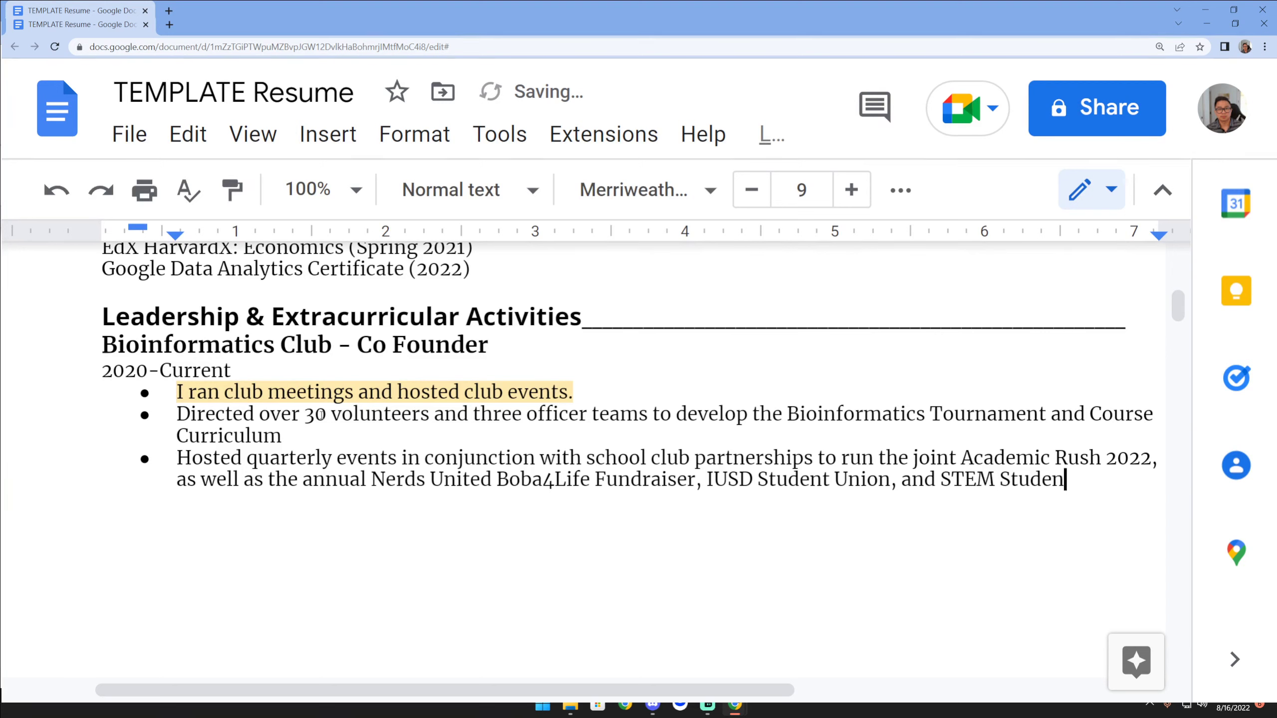
pyautogui.write('t Blood Drive')
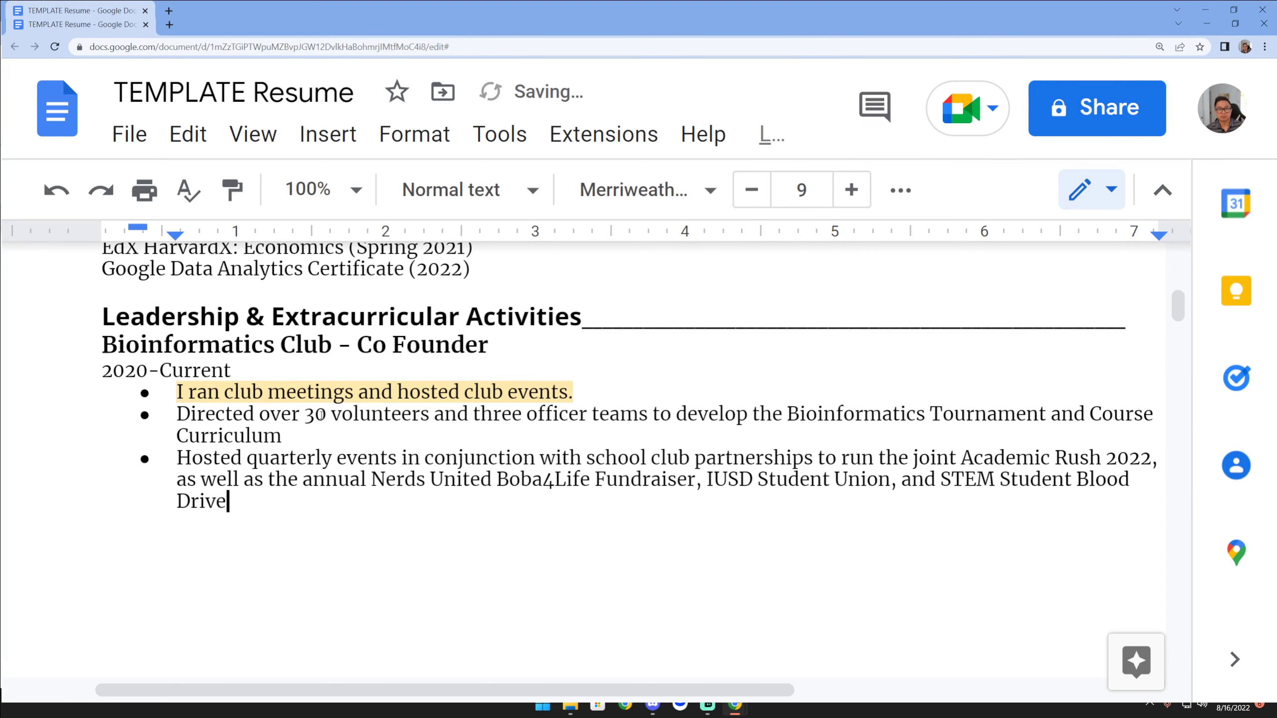
pyautogui.write('.')
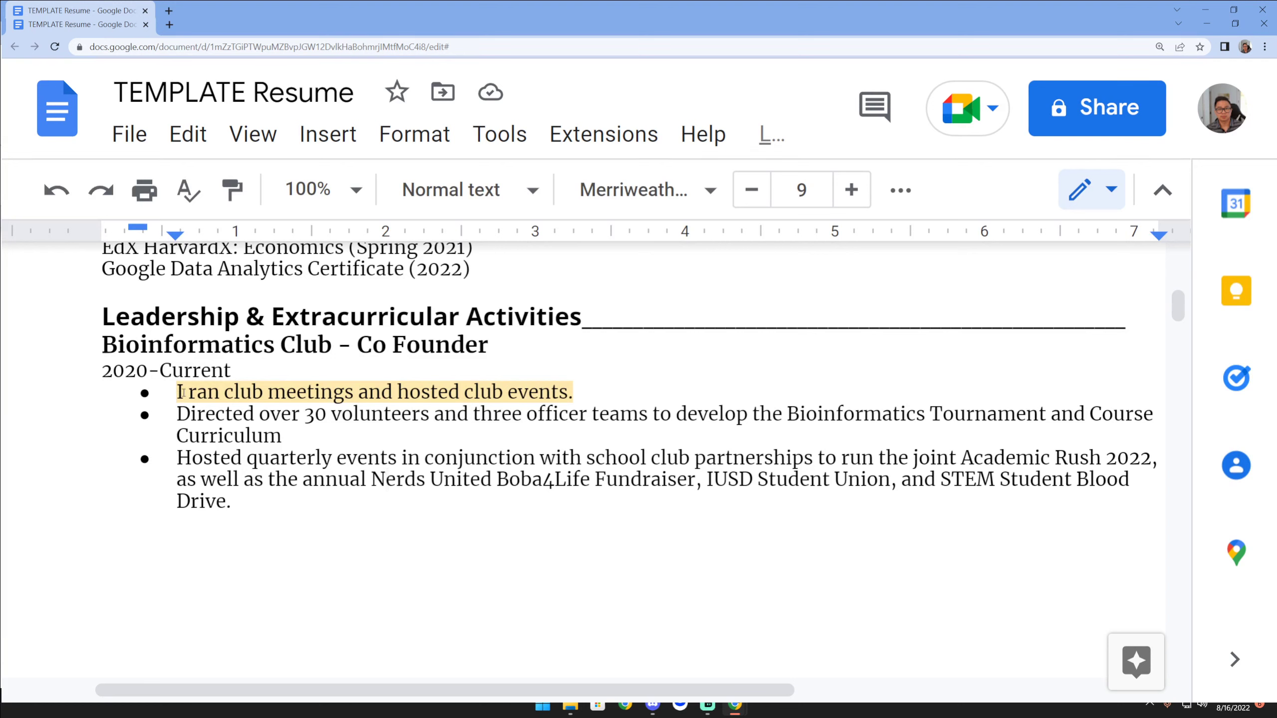
pyautogui.moveTo(201, 392)
pyautogui.mouseDown()
pyautogui.moveTo(368, 391)
pyautogui.moveTo(201, 392)
pyautogui.mouseUp()
pyautogui.doubleClick(231, 418)
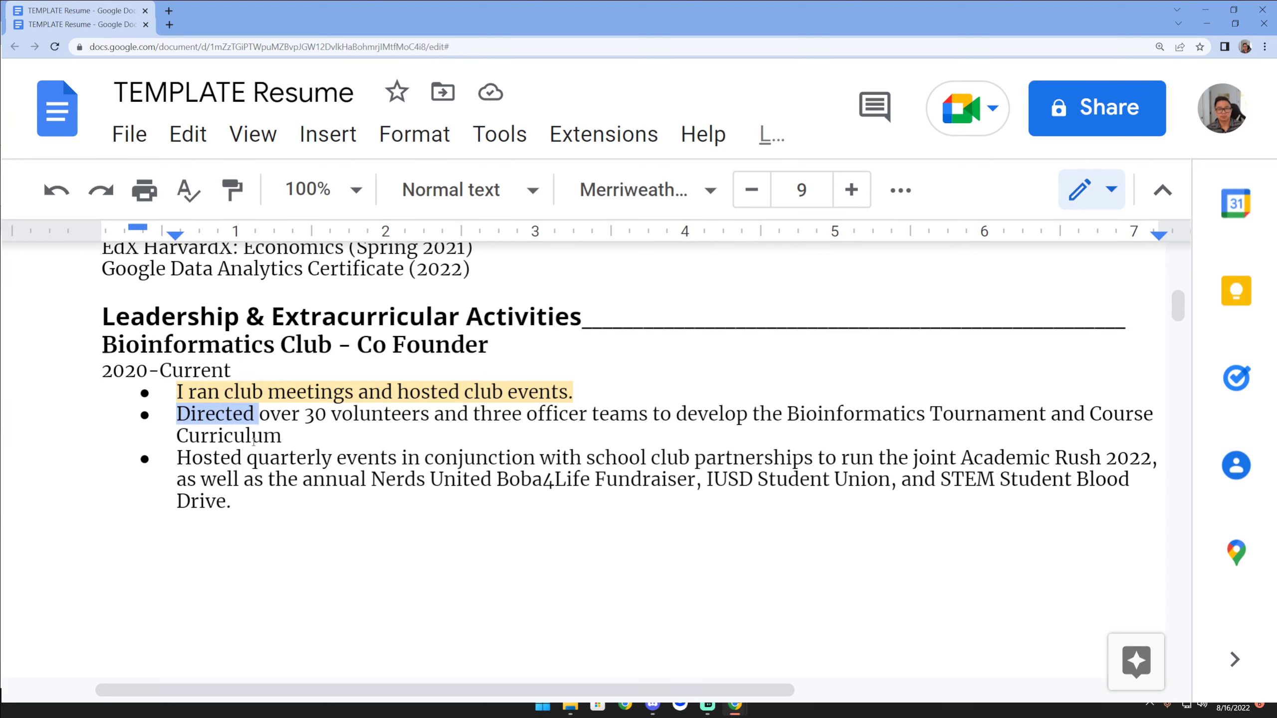
pyautogui.moveTo(248, 456); pyautogui.dragTo(181, 462)
pyautogui.doubleClick(221, 416)
pyautogui.moveTo(183, 369); pyautogui.dragTo(225, 389)
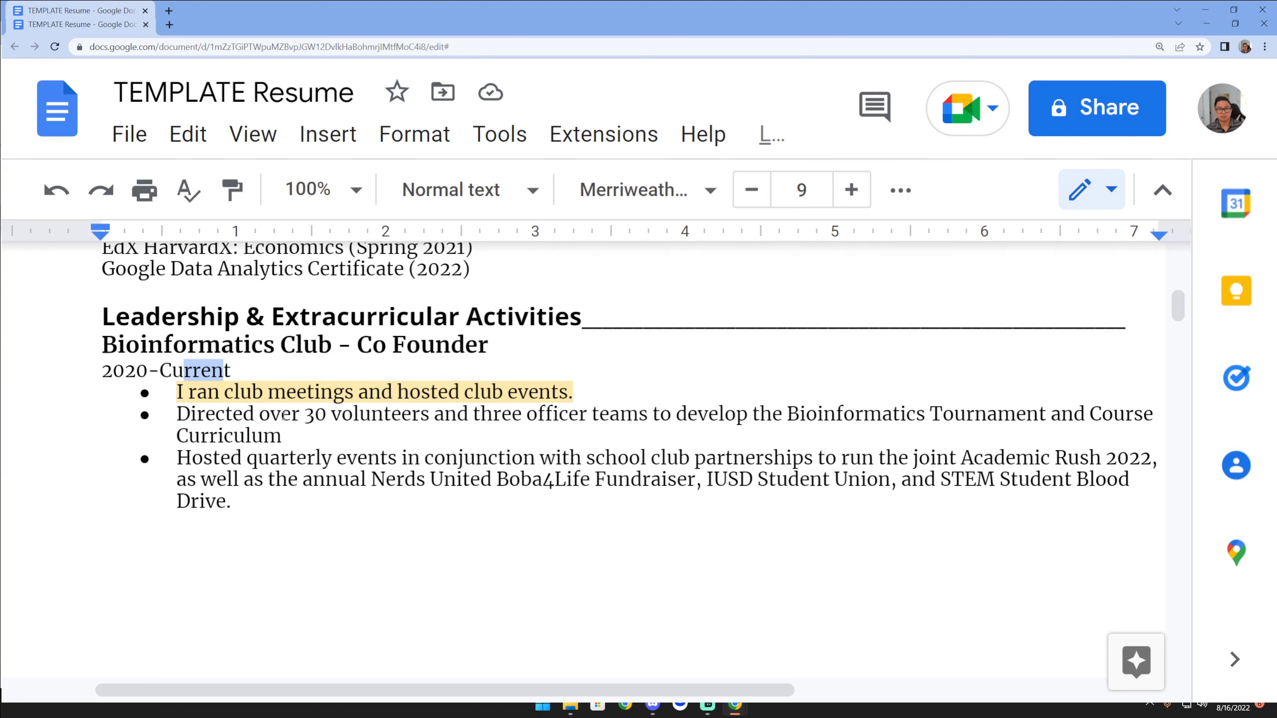
pyautogui.click(330, 446)
pyautogui.moveTo(270, 414); pyautogui.dragTo(635, 417)
pyautogui.click(431, 415)
pyautogui.click(636, 417)
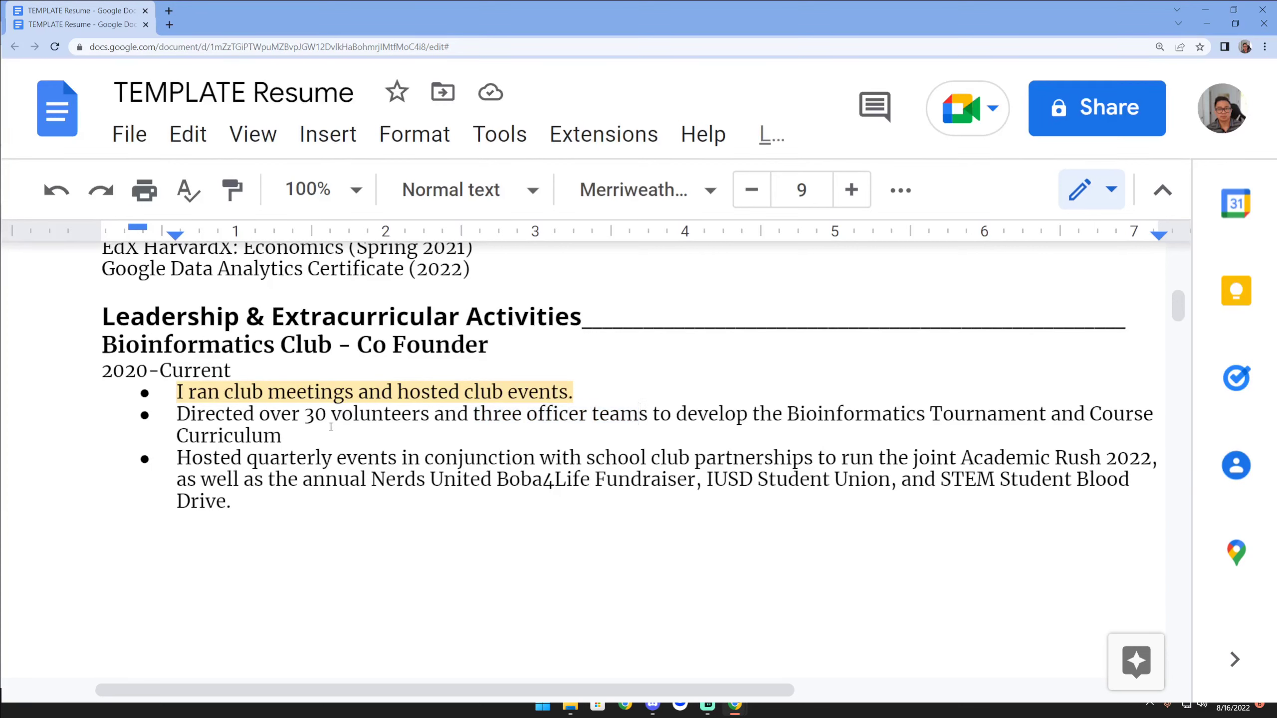
pyautogui.moveTo(270, 415); pyautogui.dragTo(430, 417)
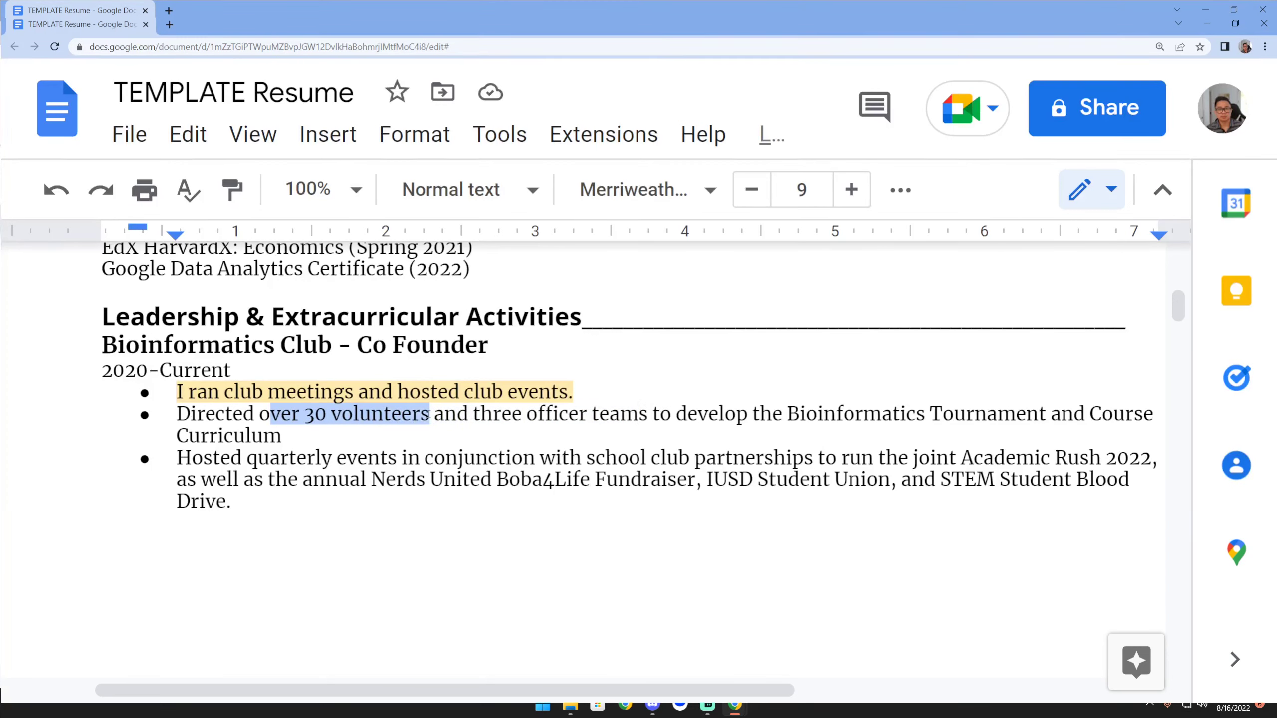
pyautogui.click(430, 416)
pyautogui.moveTo(230, 458); pyautogui.dragTo(690, 459)
pyautogui.click(588, 458)
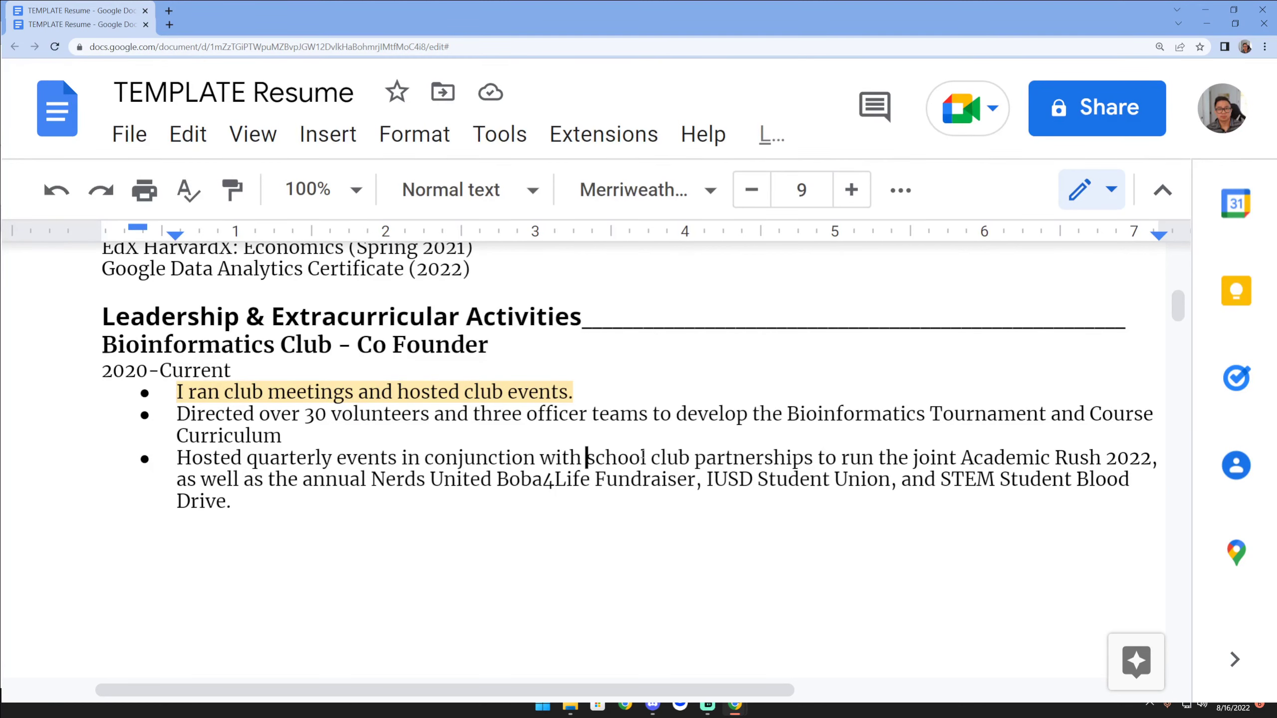
# Insert '5+' before 'school club partnerships' in the third bullet
pyautogui.write('5+')
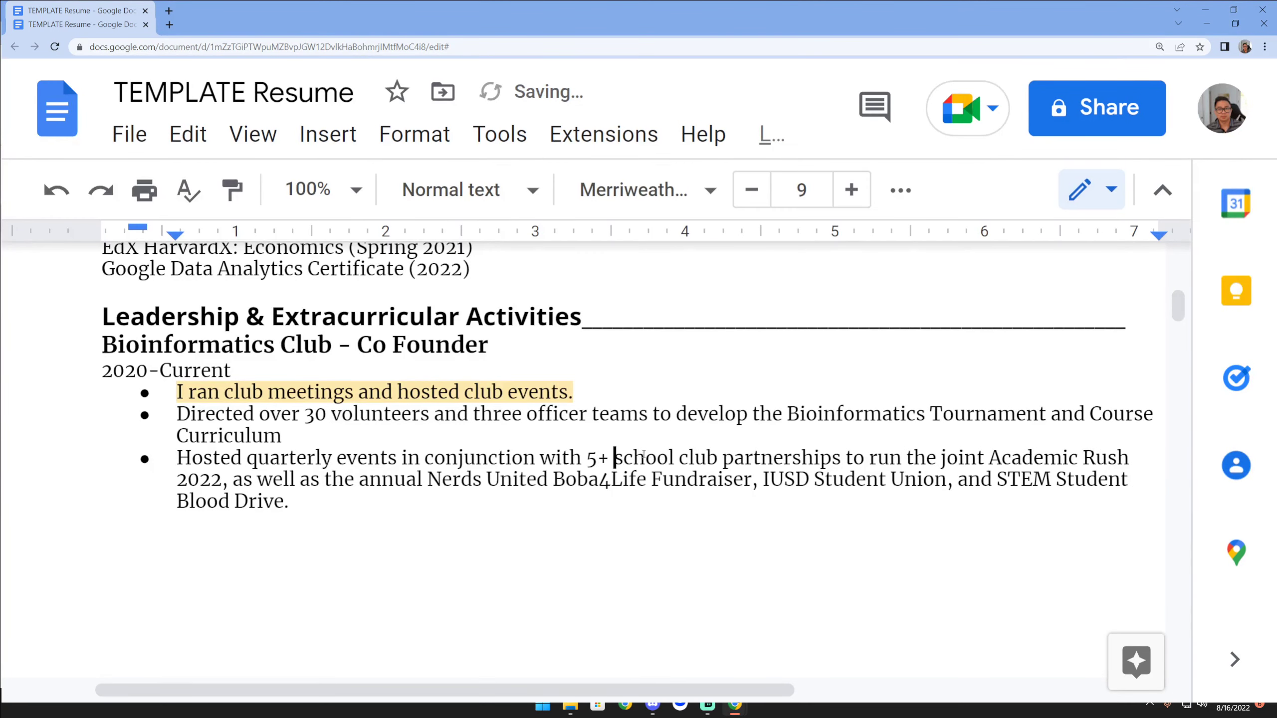
pyautogui.moveTo(642, 454); pyautogui.dragTo(843, 457)
pyautogui.press('Right')
# Review the bullets by highlighting the first bullet, the Tournament and Curriculum name, and the named events
pyautogui.click(774, 436)
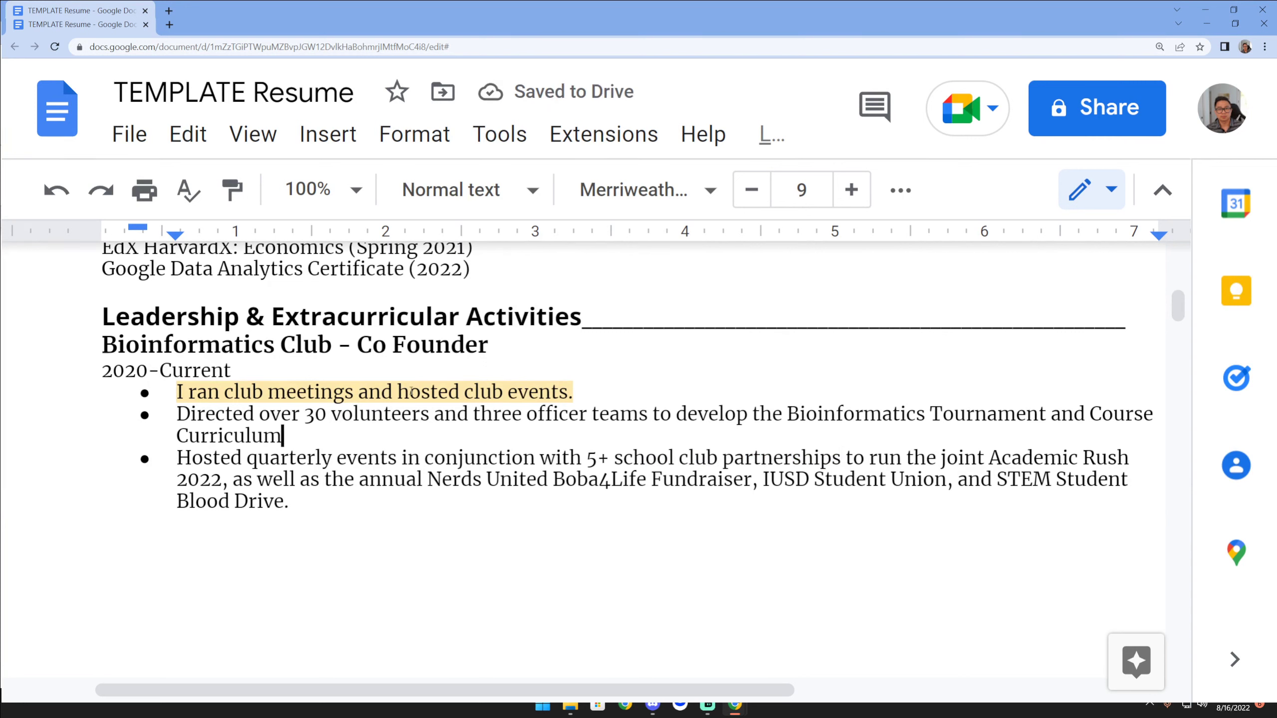
pyautogui.moveTo(559, 392); pyautogui.dragTo(409, 393)
pyautogui.click(774, 436)
pyautogui.moveTo(784, 414); pyautogui.dragTo(459, 429)
pyautogui.click(459, 431)
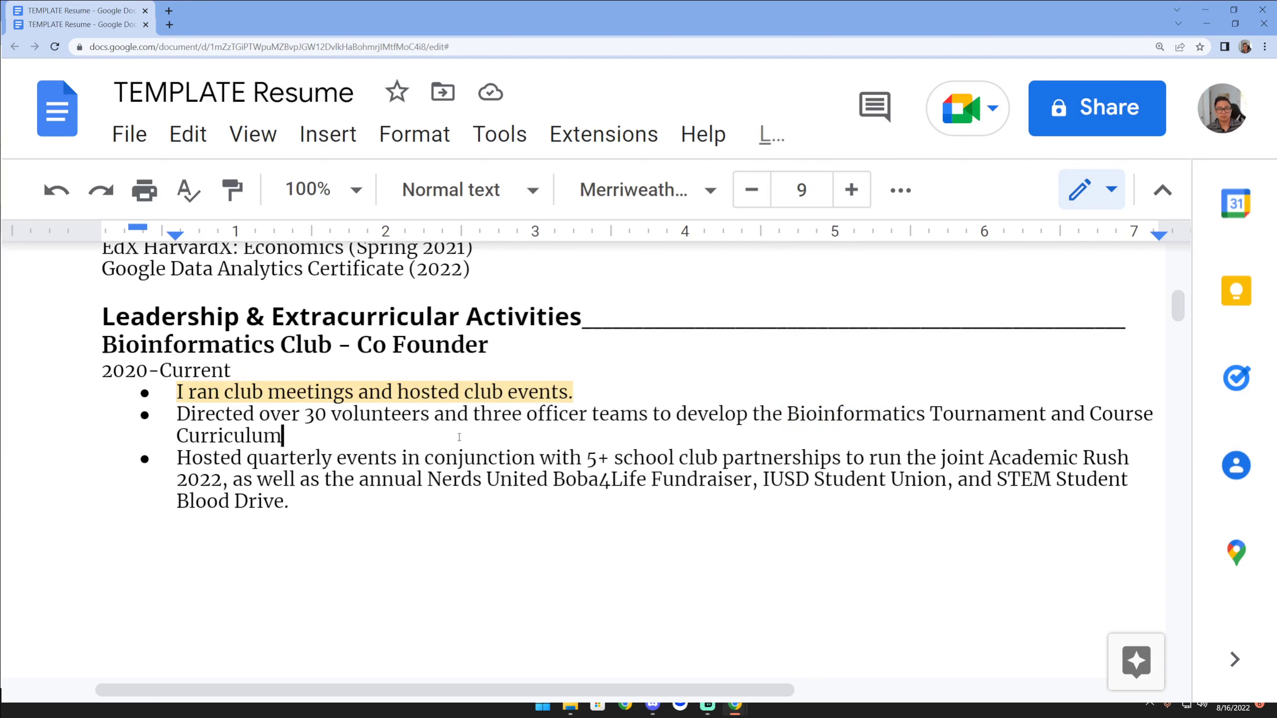
pyautogui.moveTo(624, 459); pyautogui.dragTo(753, 493)
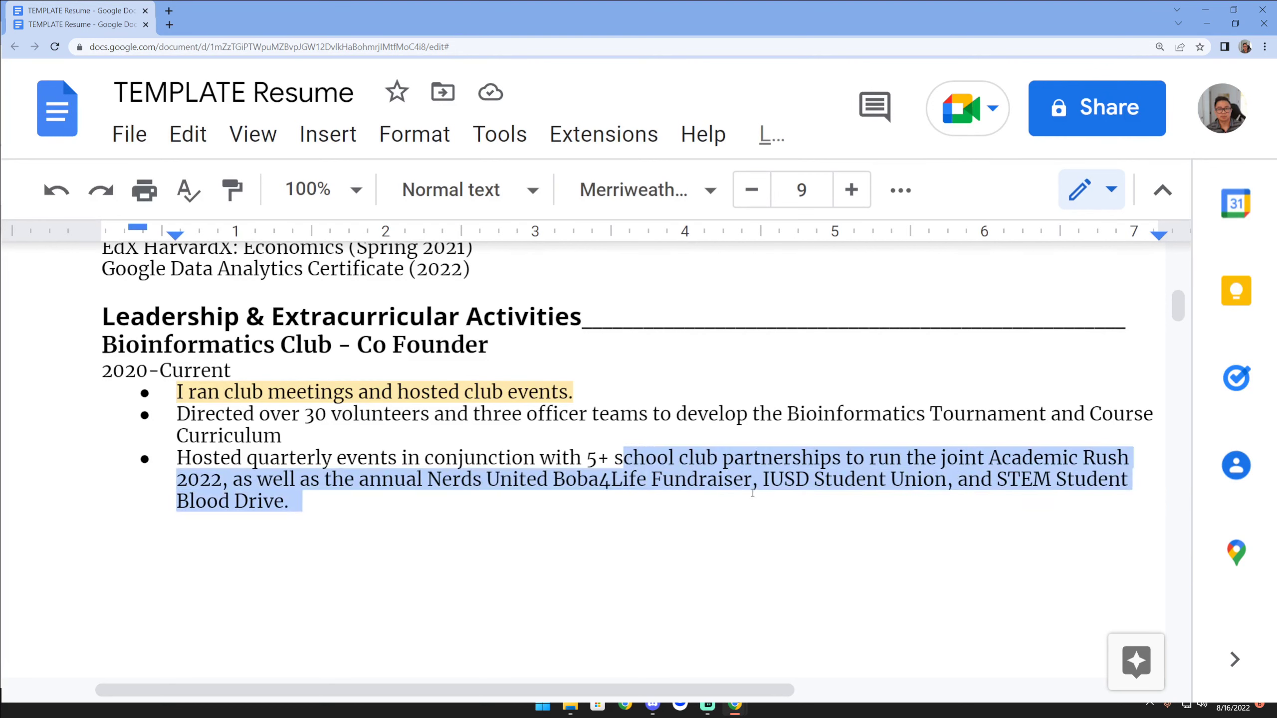
pyautogui.click(752, 492)
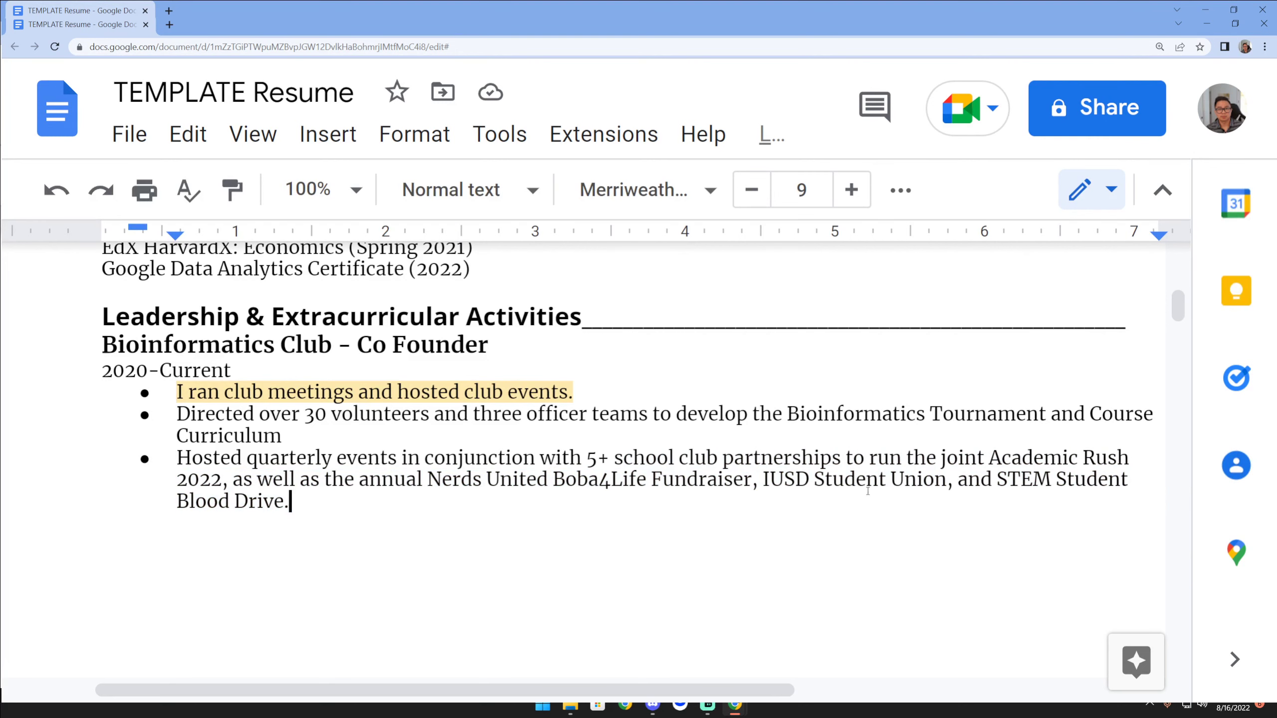
# Recheck the officer teams, Tournament name and events, then scroll right to reveal the Quantify / Name-drop comment
pyautogui.click(795, 433)
pyautogui.moveTo(457, 413); pyautogui.dragTo(698, 413)
pyautogui.click(699, 414)
pyautogui.moveTo(787, 415); pyautogui.dragTo(834, 426)
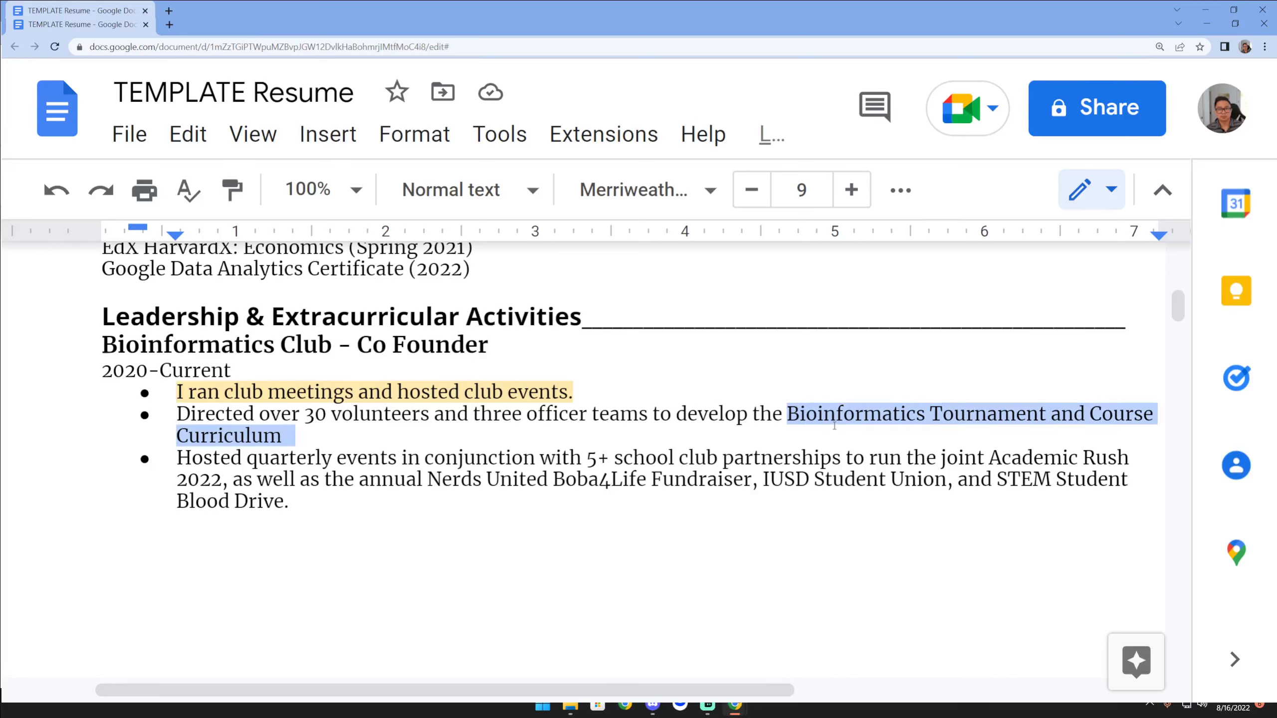
pyautogui.click(834, 428)
pyautogui.moveTo(760, 458); pyautogui.dragTo(796, 497)
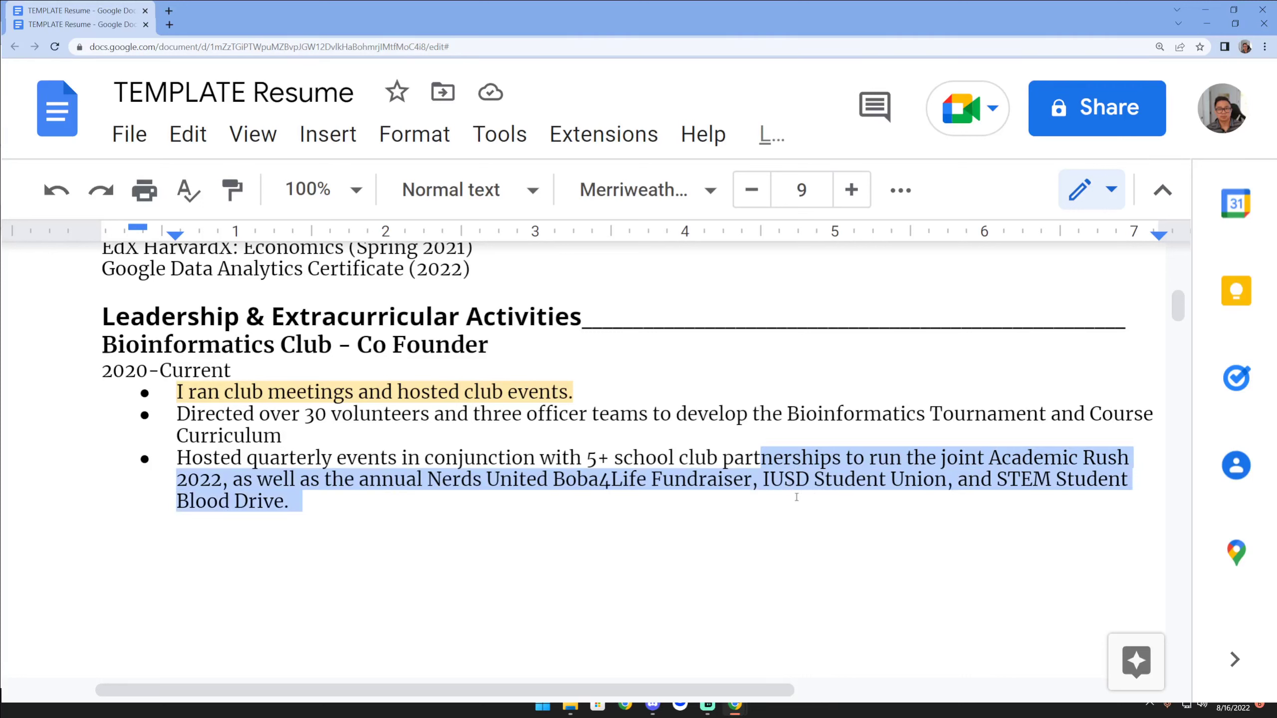
pyautogui.click(793, 497)
pyautogui.moveTo(741, 689); pyautogui.dragTo(1055, 684)
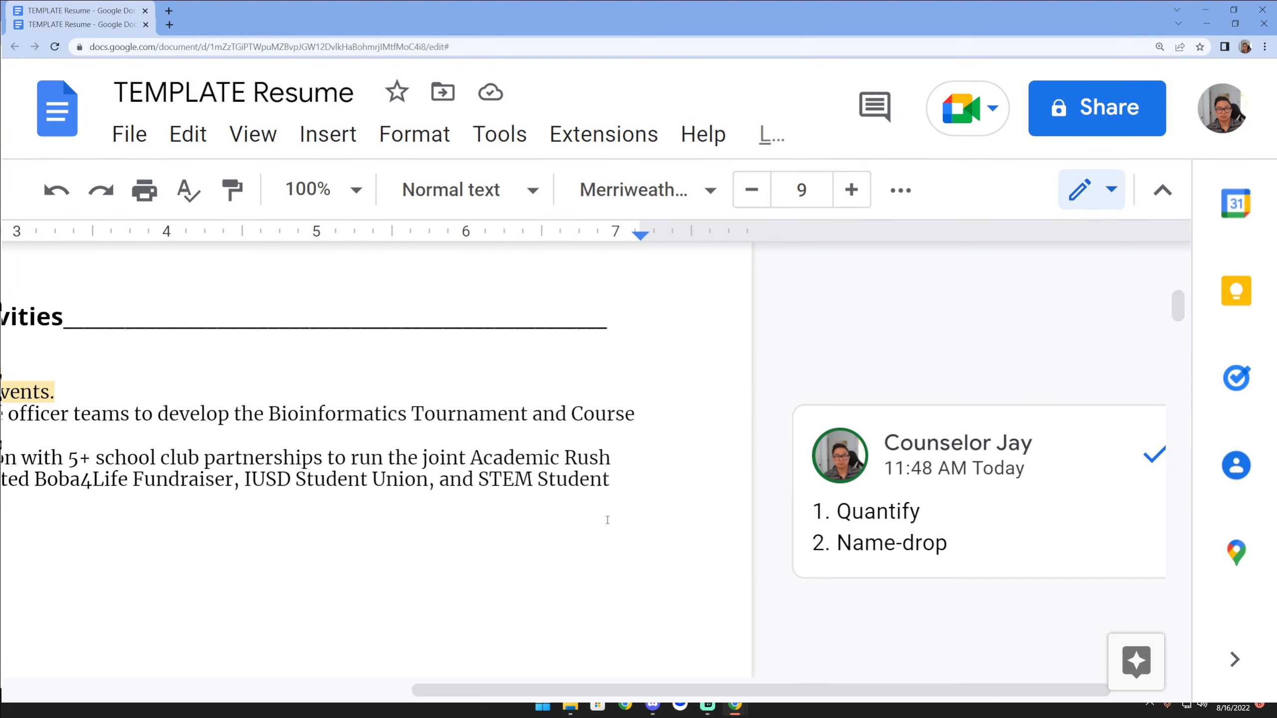
pyautogui.hscroll(-10, 608, 520)
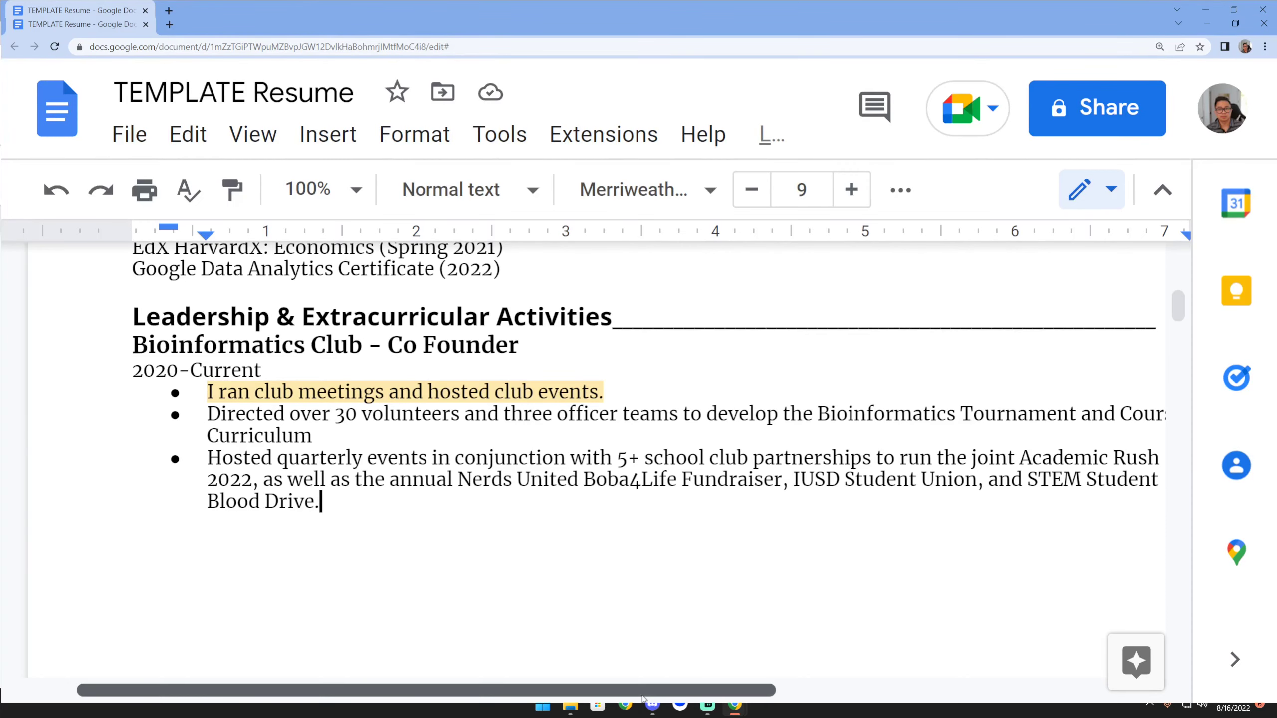
pyautogui.moveTo(639, 697); pyautogui.dragTo(990, 690)
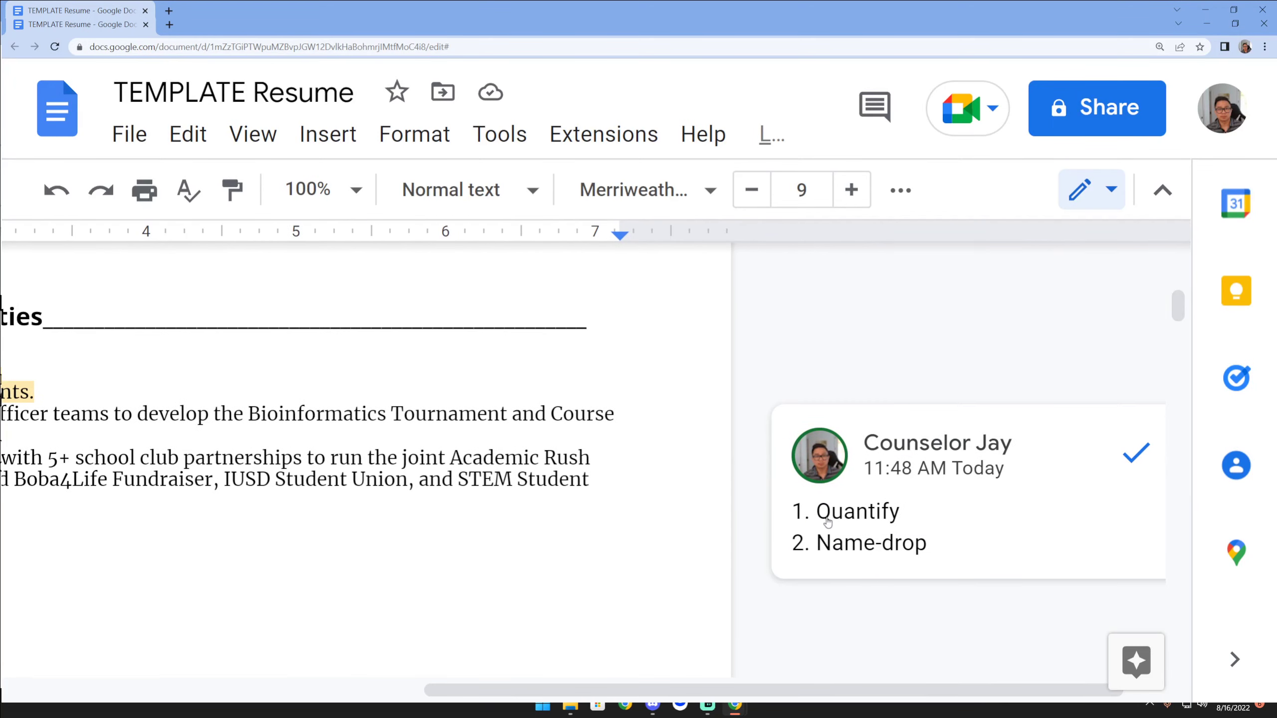